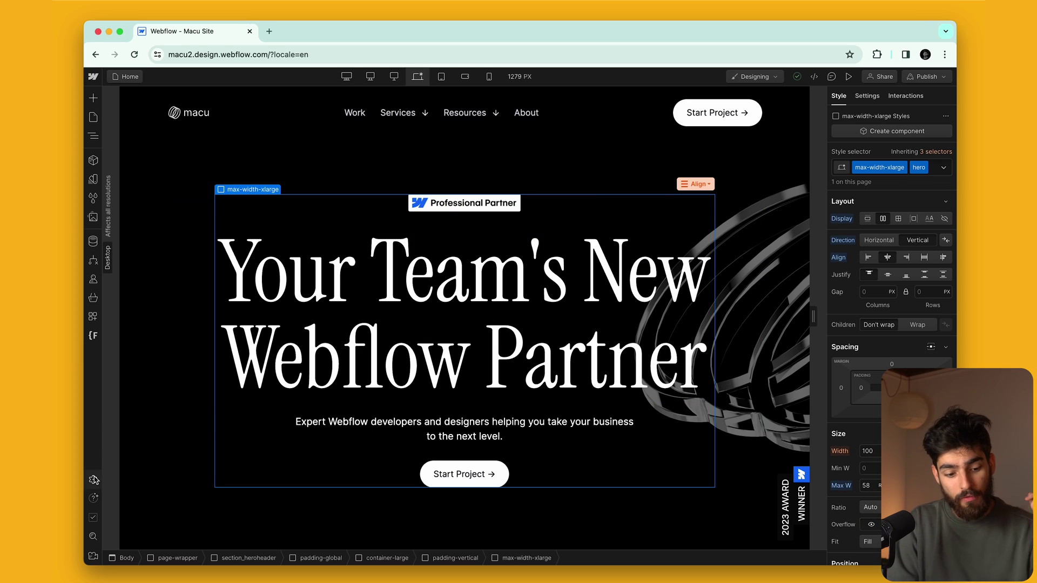
Open the site's localization settings and save English as the primary locale
click(93, 479)
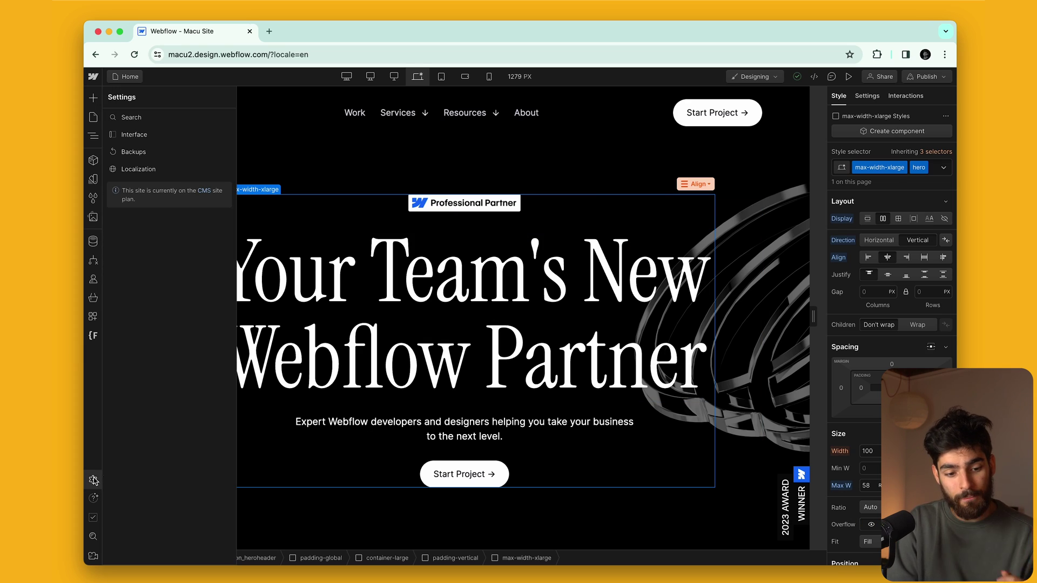
click(188, 173)
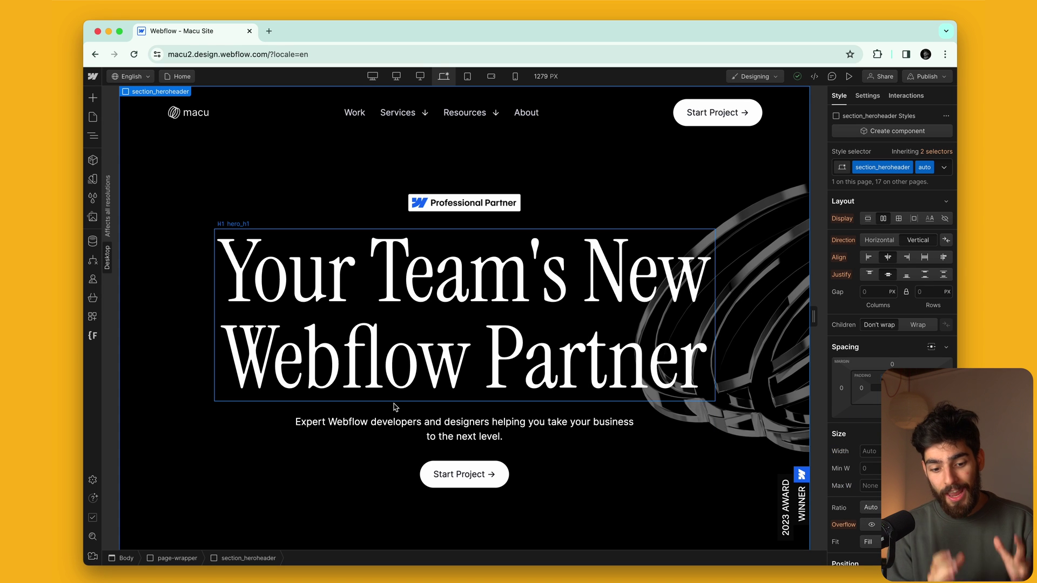
scroll(394, 407, down, 3)
scroll(395, 406, up, 3)
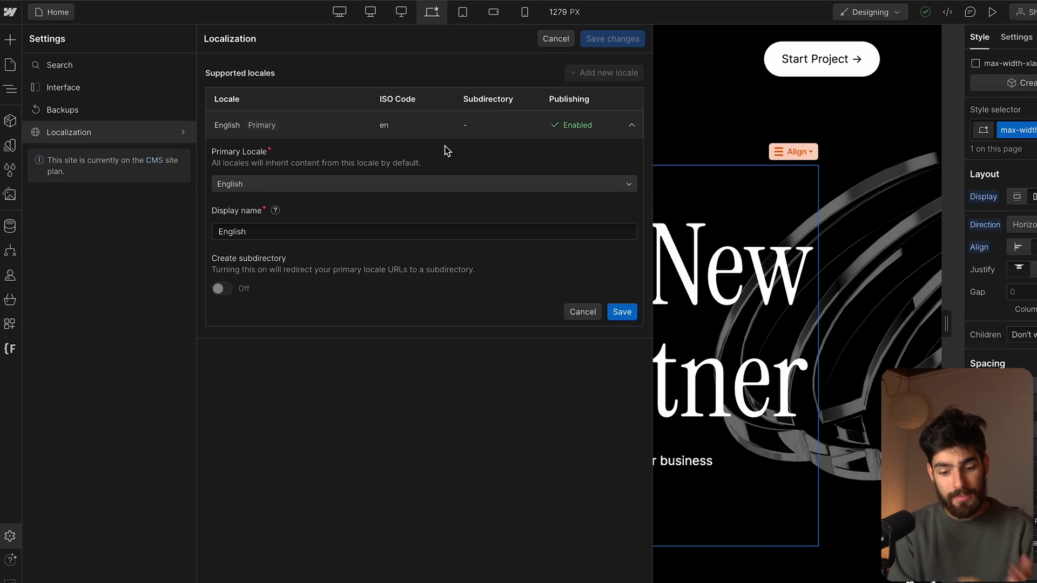
click(621, 312)
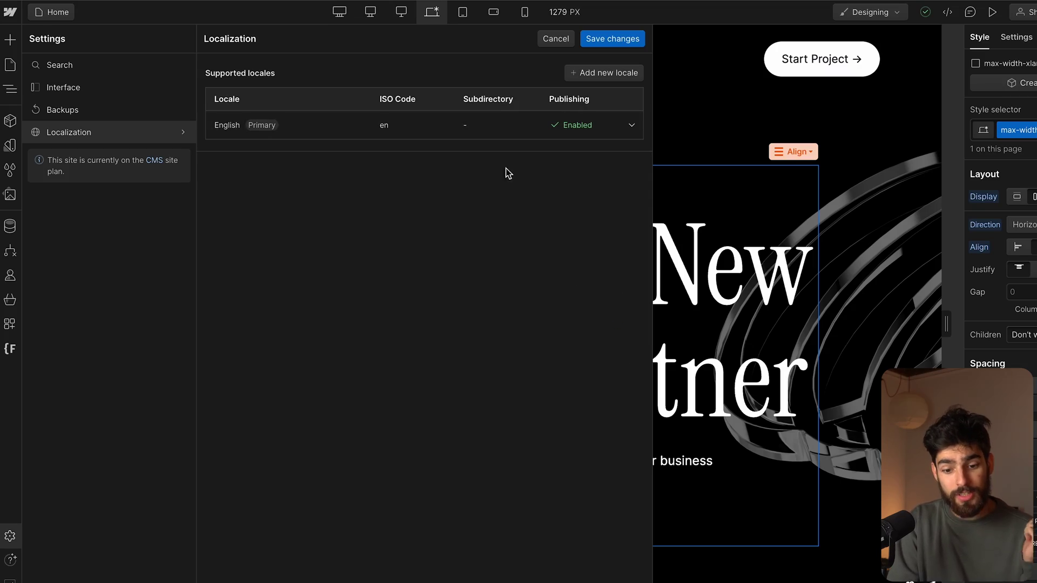
Add a new locale entry and search its language options for "spanish" and "cata"
click(607, 76)
click(287, 202)
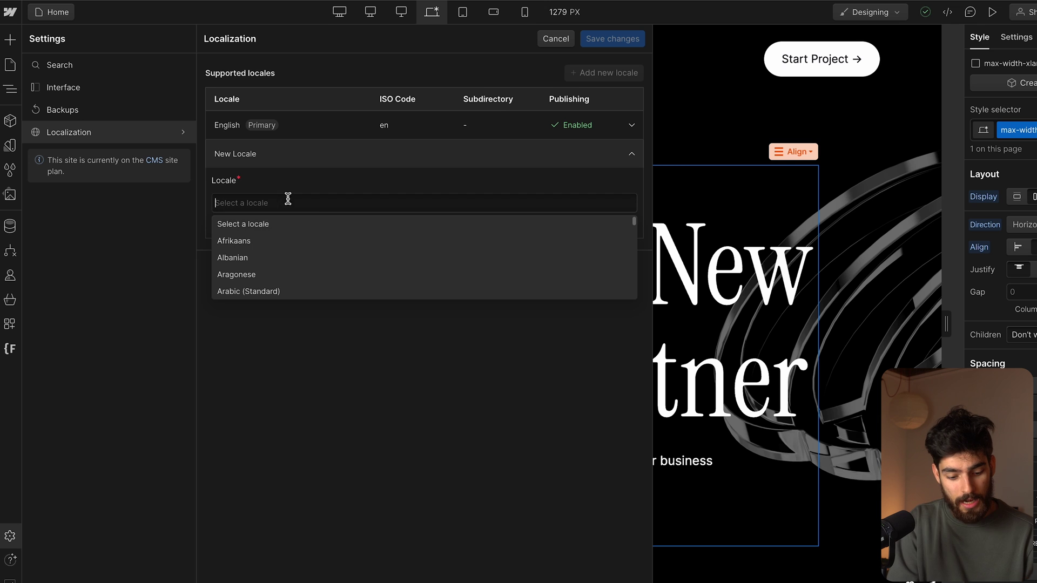
text(spanish)
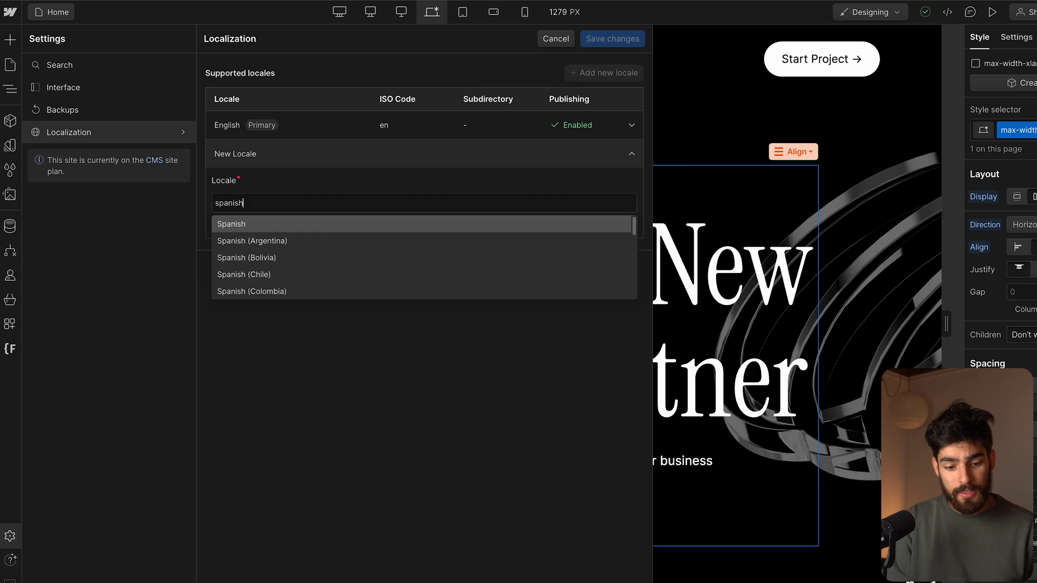
scroll(337, 249, down, 2)
scroll(336, 250, down, 3)
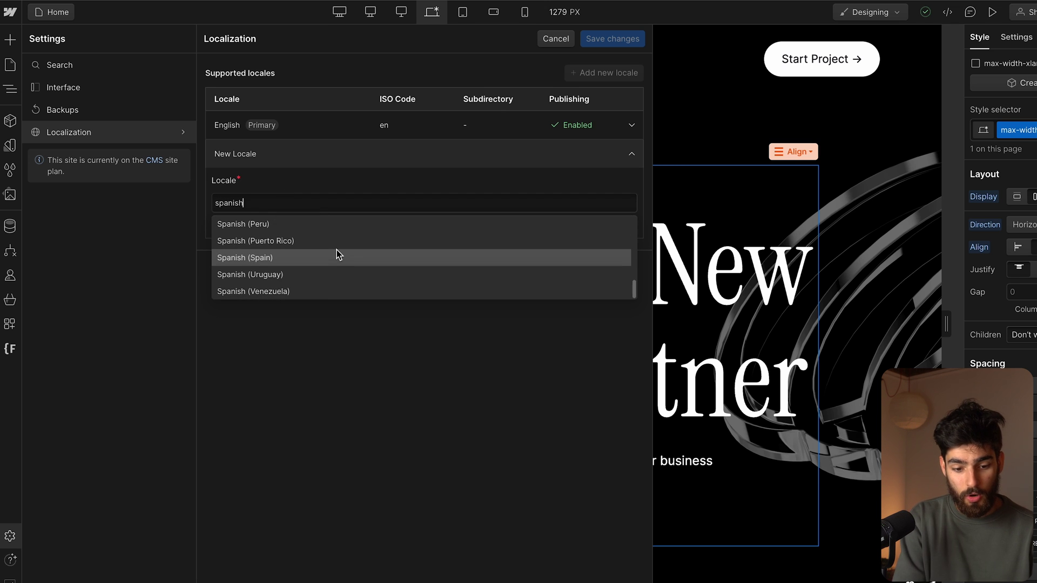
key(ctrl+a)
text(cata)
key(ctrl+a)
key(BackSpace)
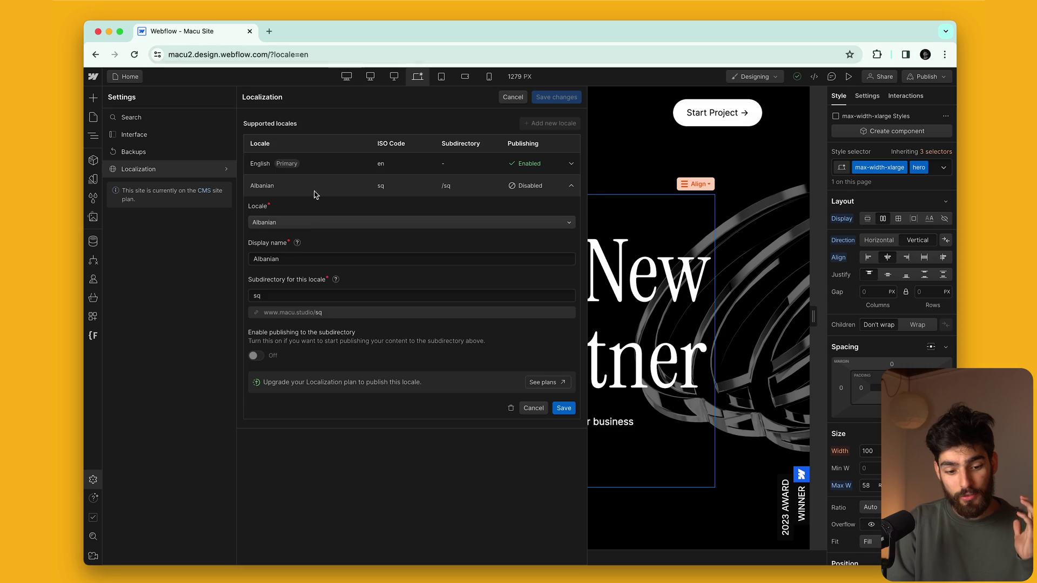
Set the new locale to Spanish, then save the locale and the localization changes
click(305, 224)
text(s)
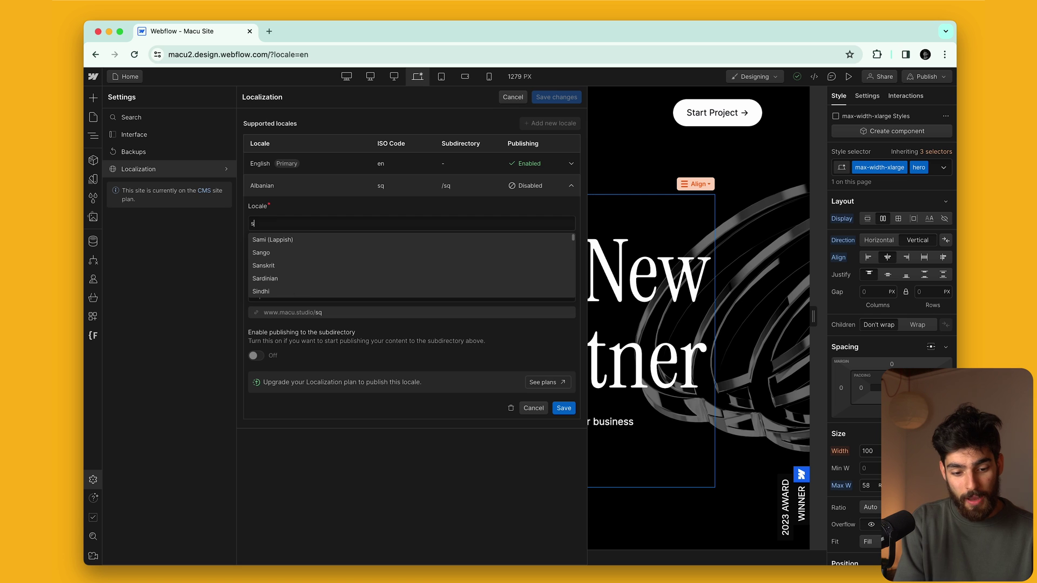
text(panis)
click(298, 240)
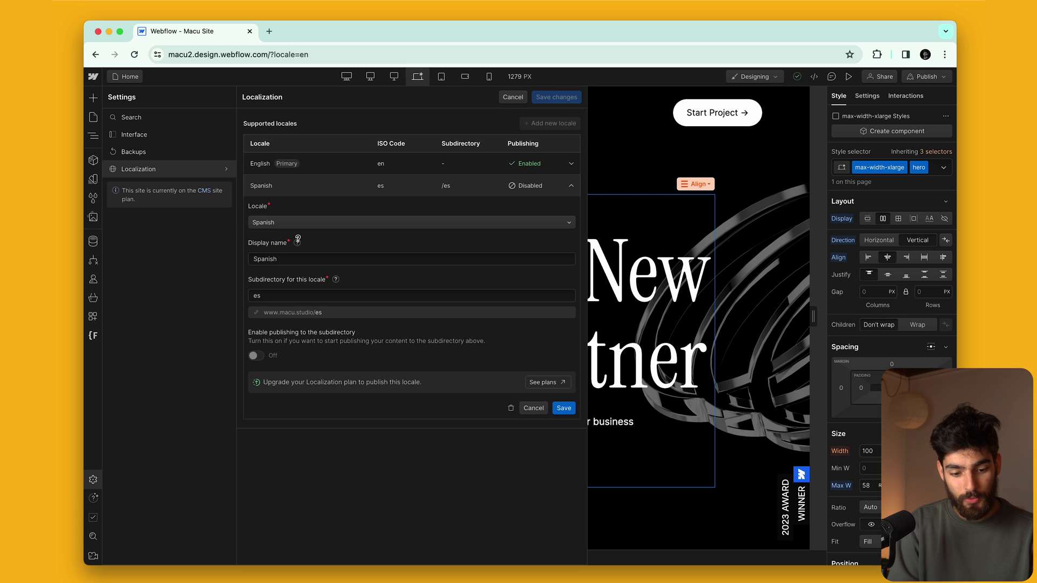
click(563, 409)
click(556, 96)
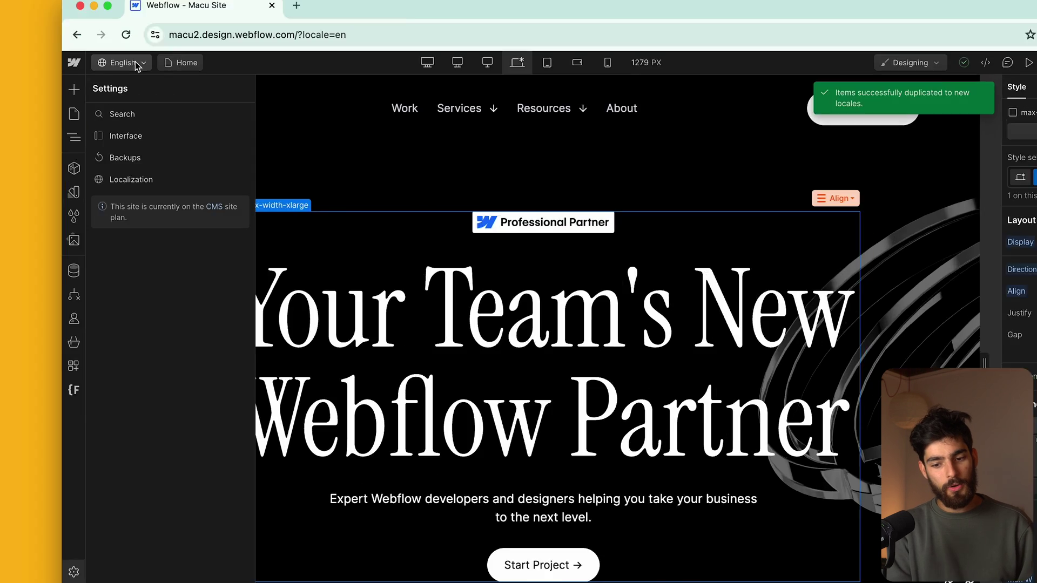
Switch the Home page to the Spanish locale and translate the entire page-wrapper into Spanish
click(135, 63)
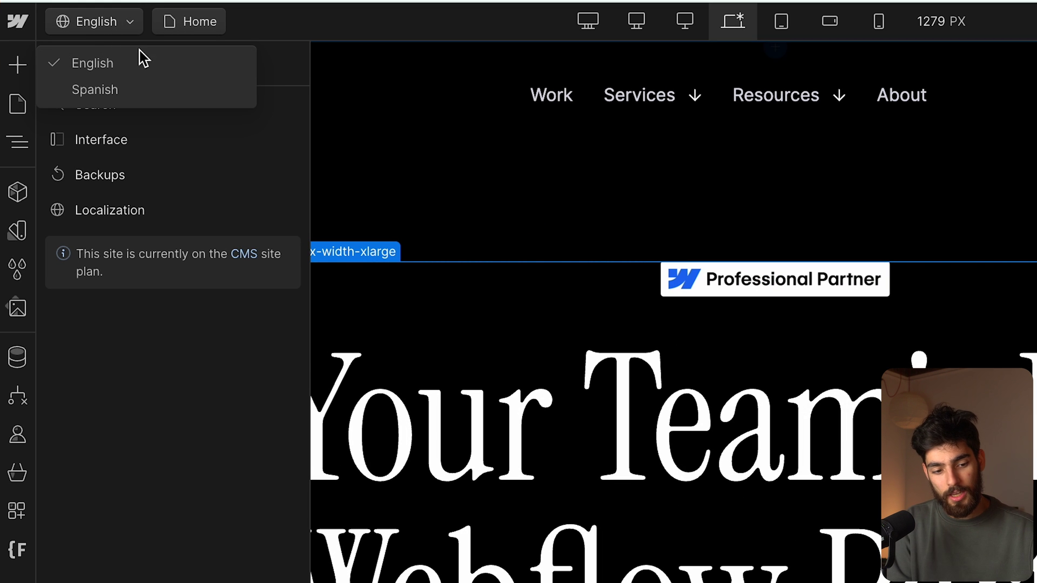
click(144, 91)
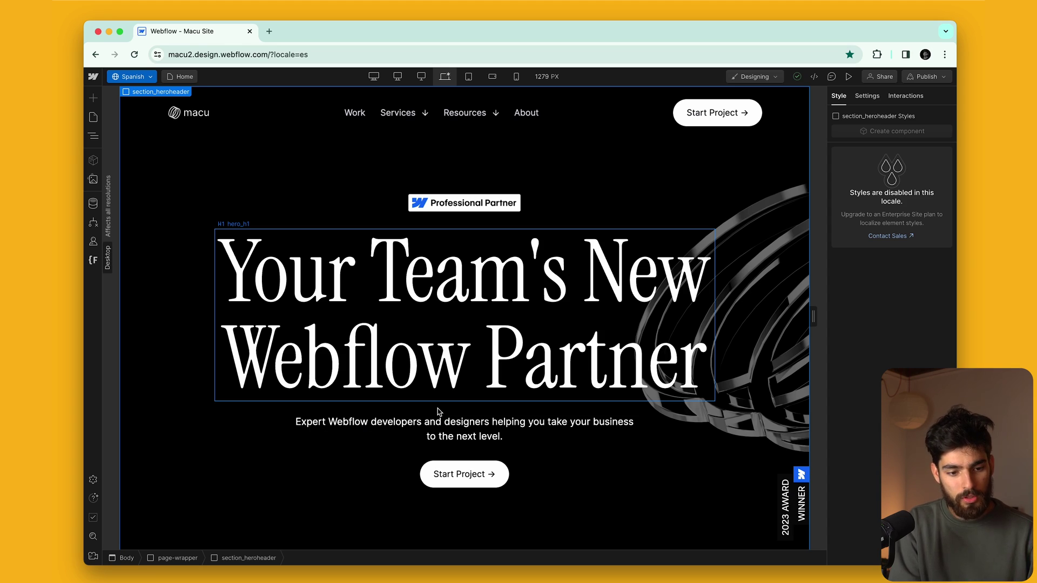
click(190, 560)
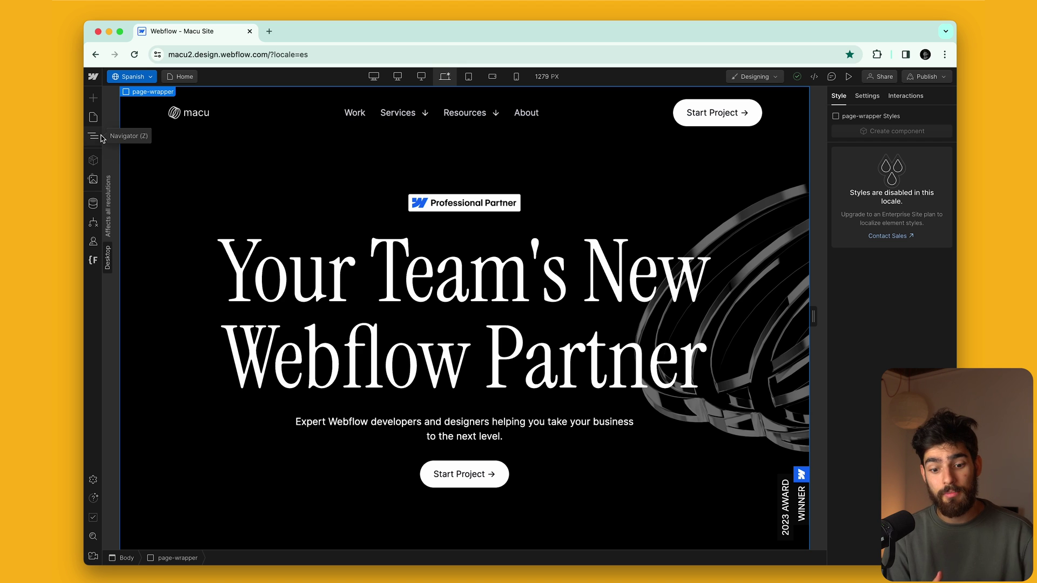
scroll(165, 222, down, 3)
scroll(167, 229, down, 5)
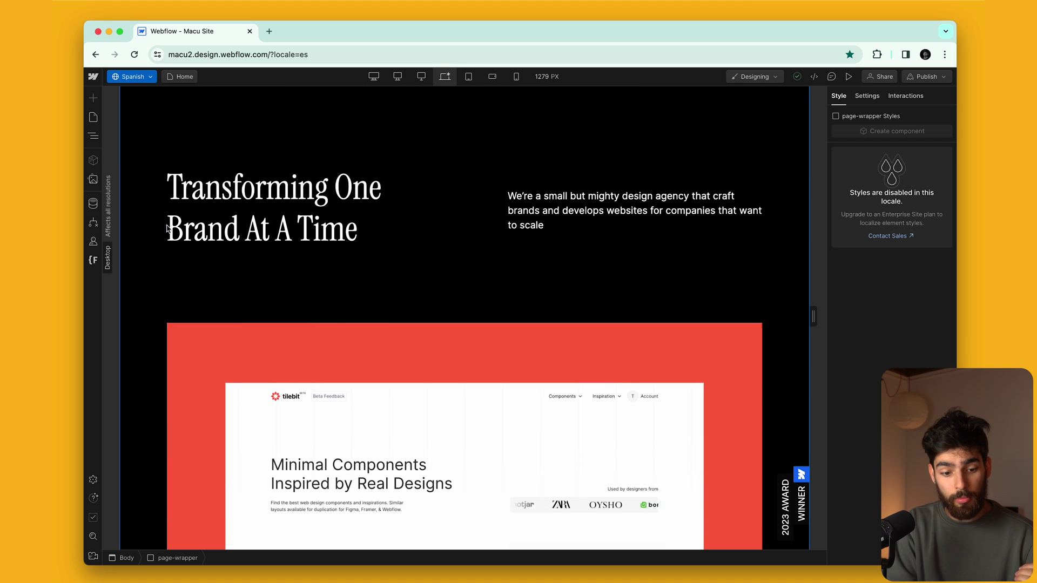
scroll(168, 229, up, 9)
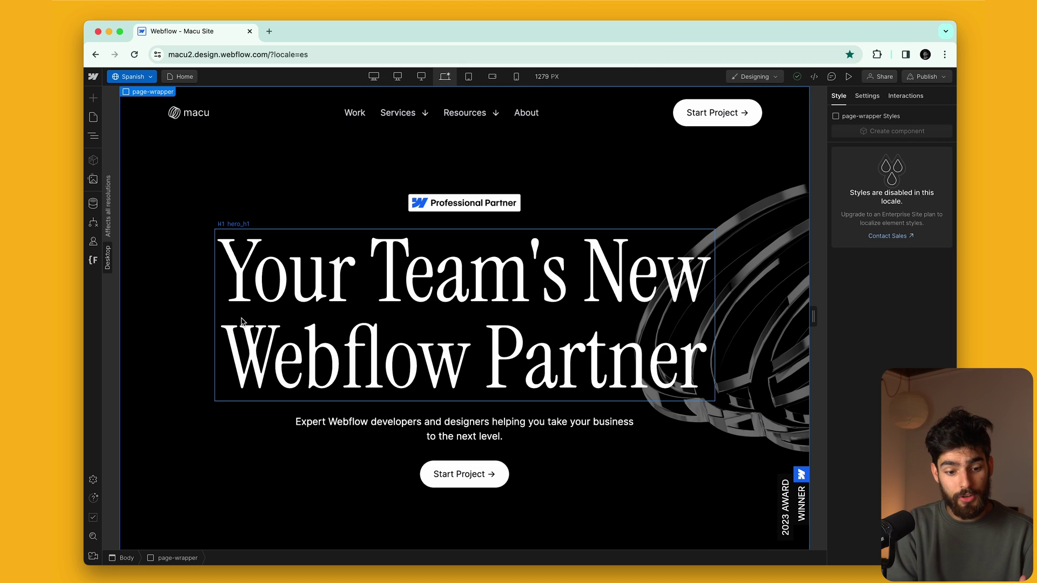
click(146, 91)
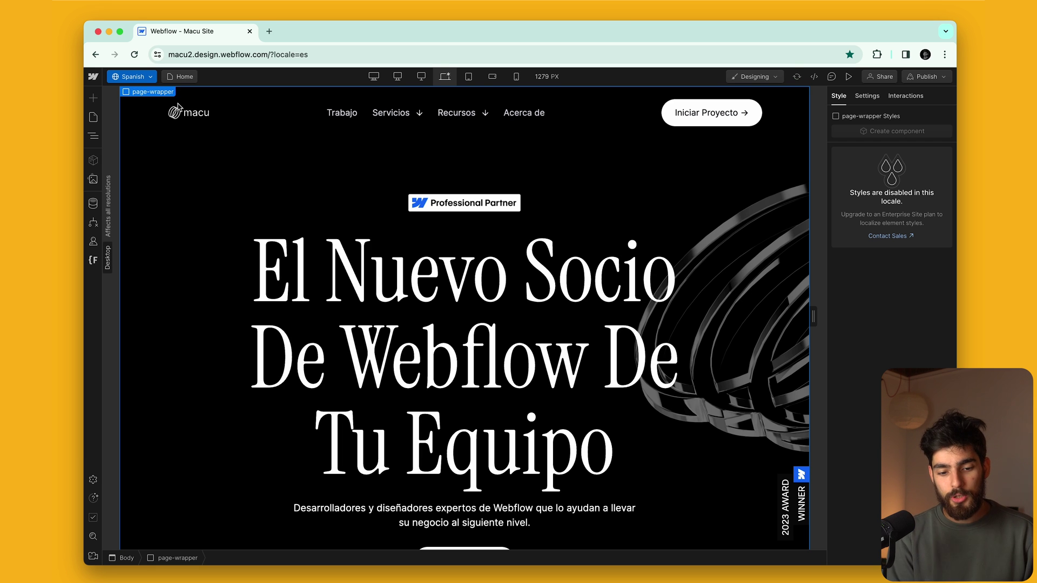
Review the translated hero and intro sections, comparing the intro text between the English and Spanish locales
scroll(234, 342, down, 4)
scroll(234, 342, up, 4)
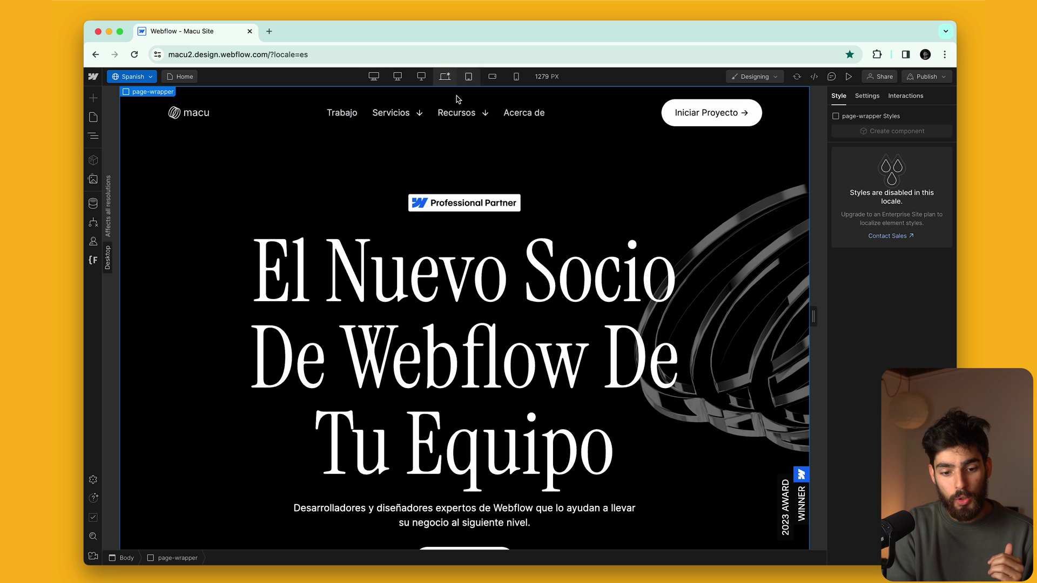
scroll(324, 296, down, 5)
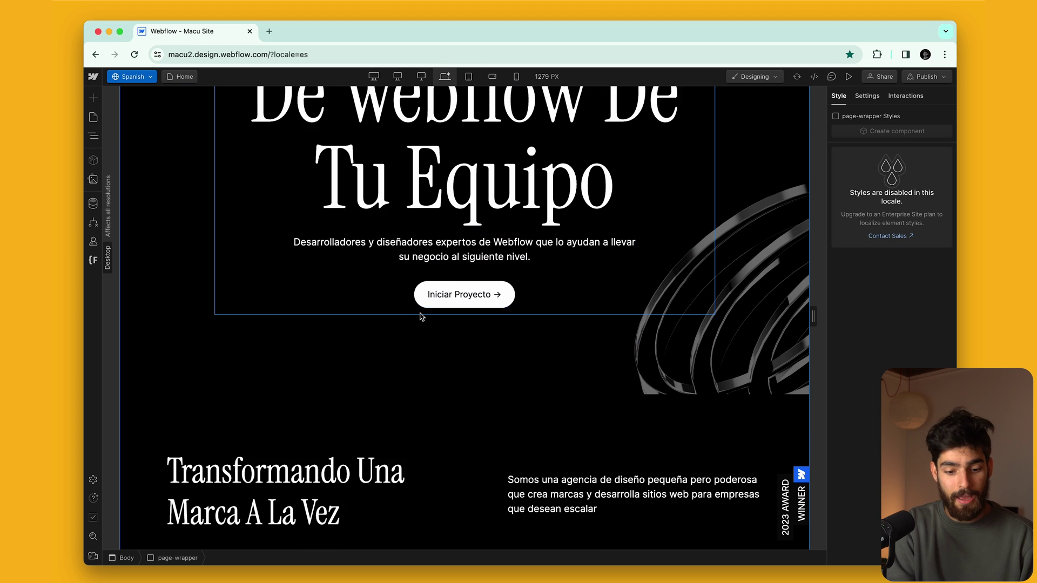
scroll(512, 249, up, 3)
scroll(512, 249, up, 2)
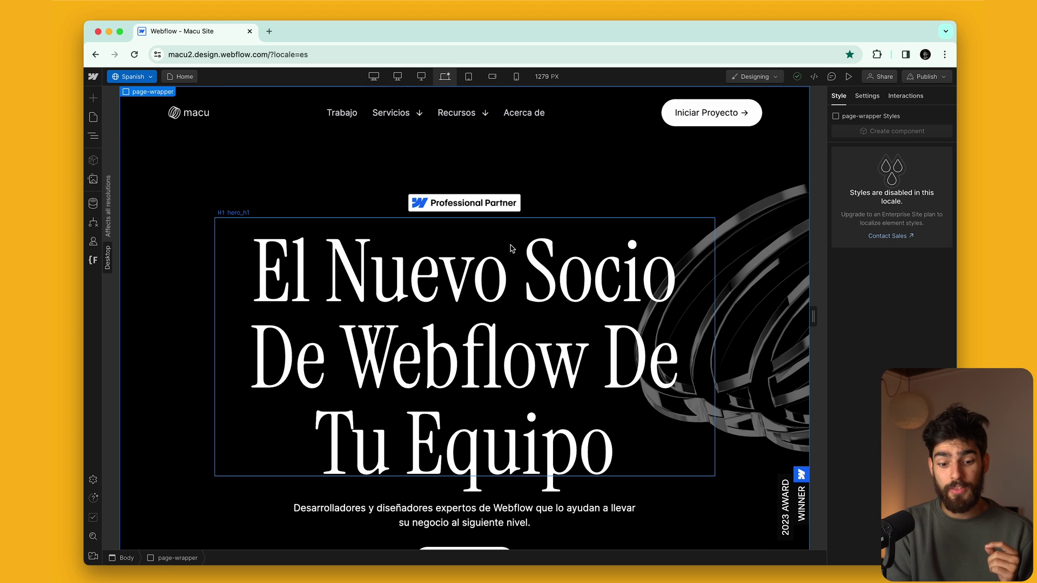
scroll(512, 249, down, 11)
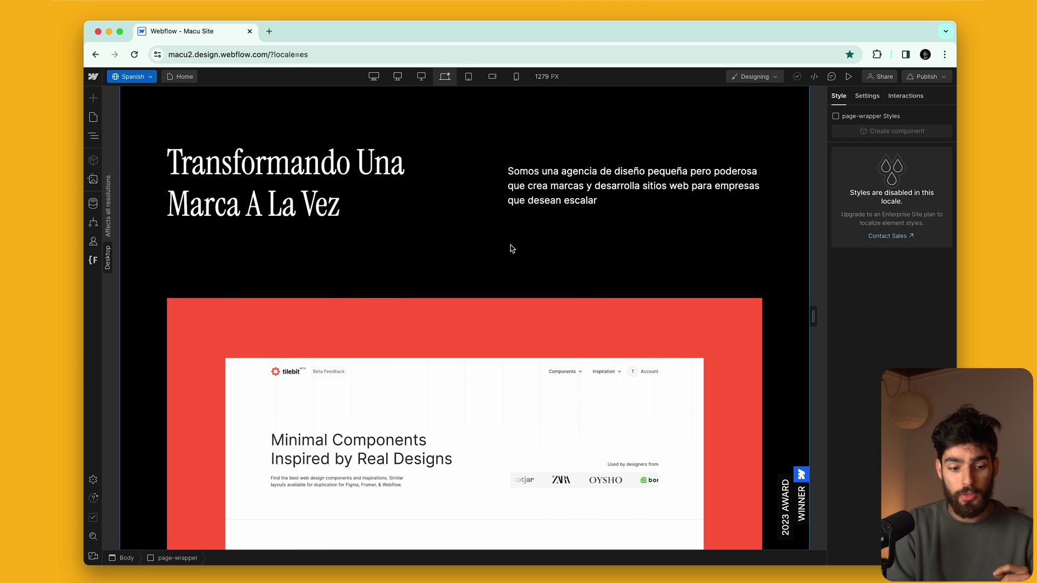
click(136, 77)
click(140, 102)
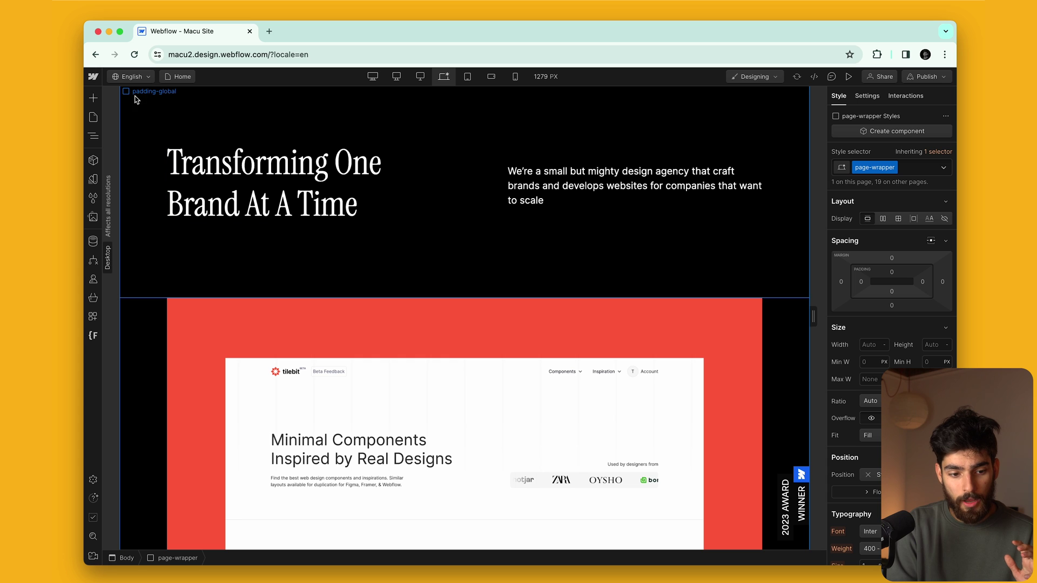
click(131, 76)
click(147, 111)
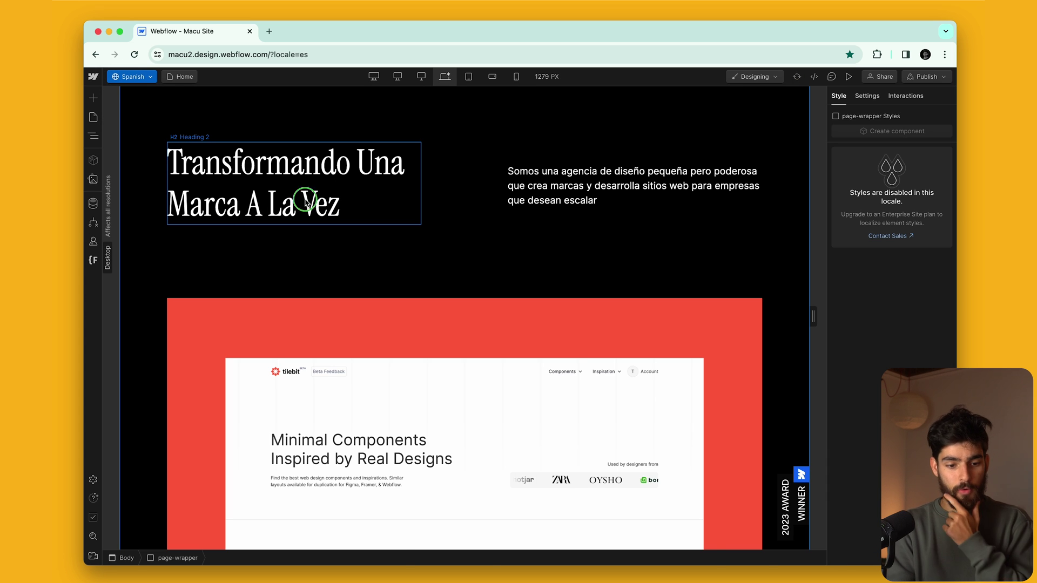
Reset the intro section's H2 heading to its English text and translate it back into Spanish
right_click(305, 203)
click(357, 226)
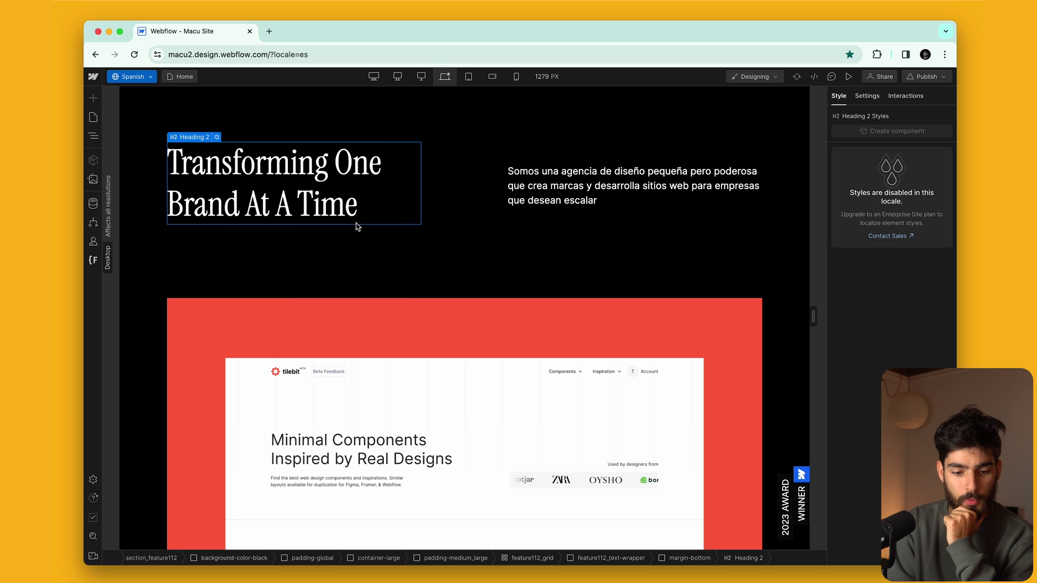
right_click(281, 208)
click(299, 204)
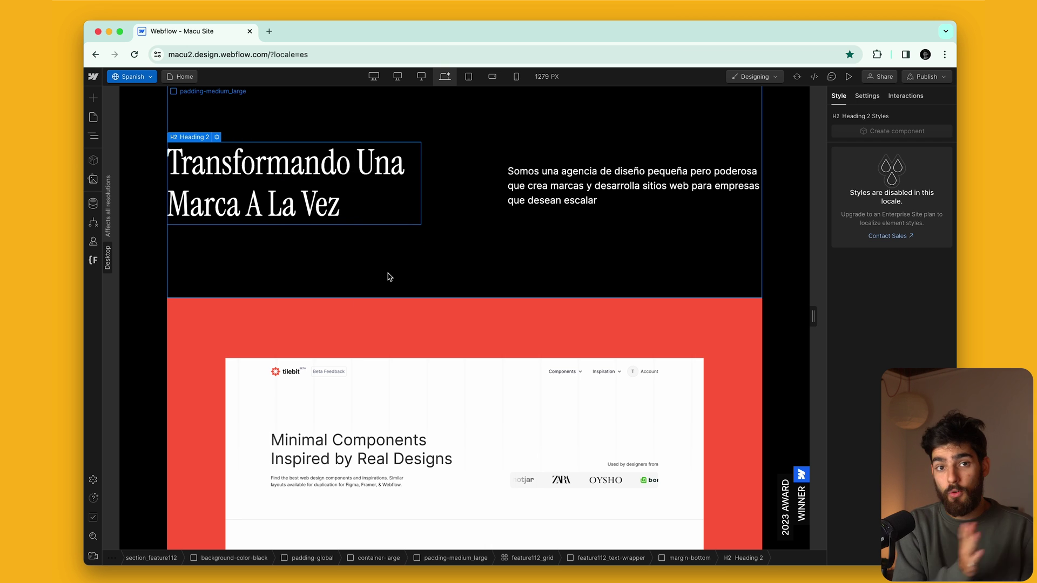
Inspect the "Testimonial - Black" component's collection items on the Spanish page for translation, and leave the component
scroll(497, 293, down, 20)
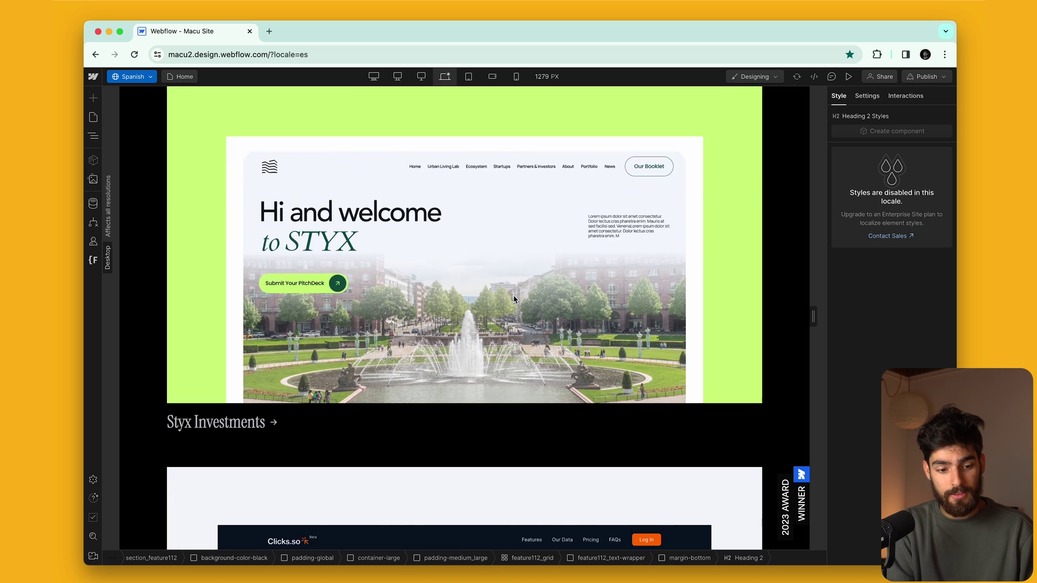
scroll(392, 225, down, 15)
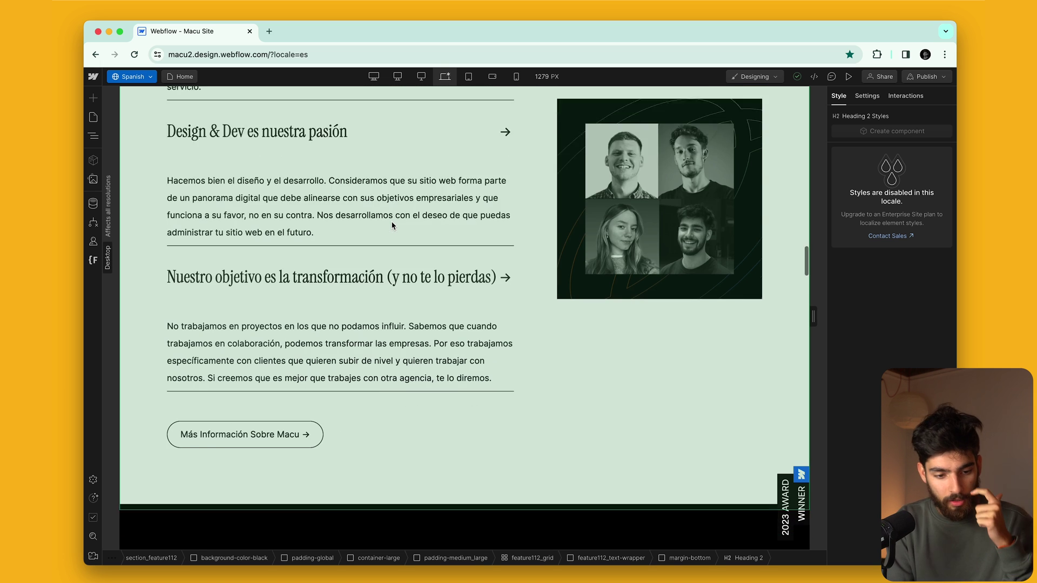
scroll(392, 226, up, 5)
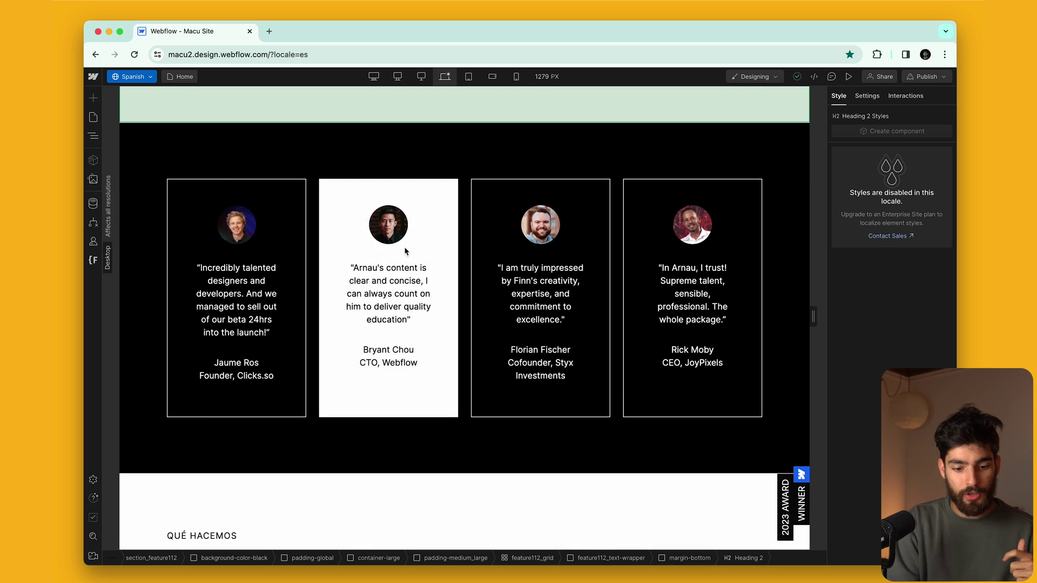
click(425, 336)
double_click(425, 337)
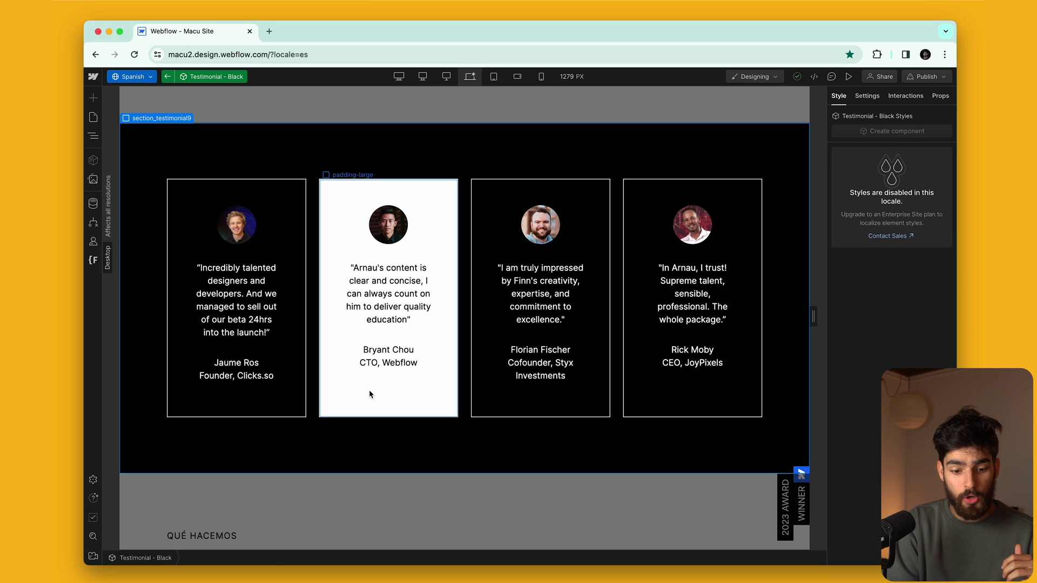
click(446, 335)
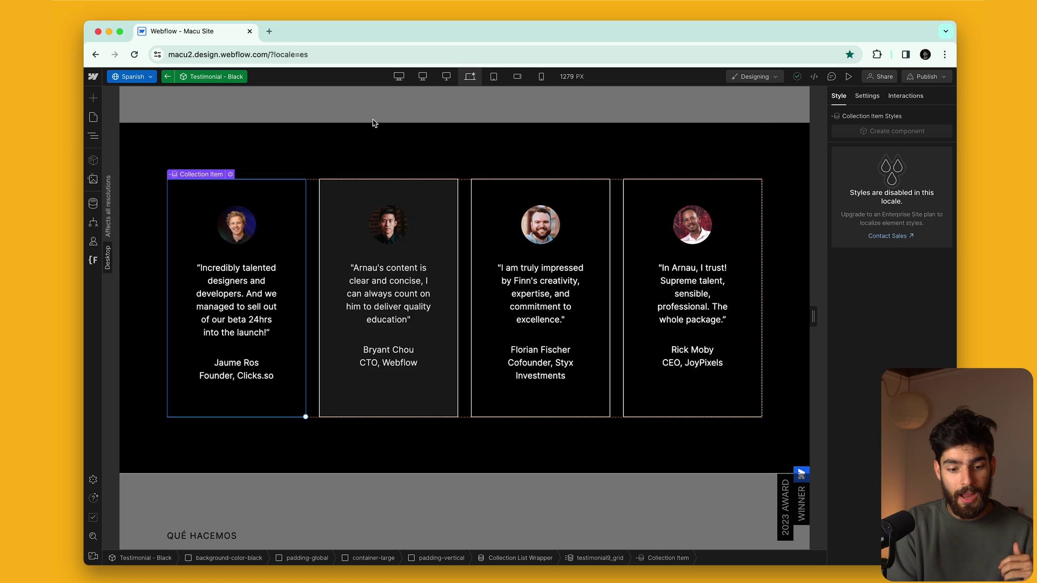
double_click(144, 479)
Examine the translation of the service cards, their service lists and the sections down to the FAQ heading
scroll(146, 479, down, 10)
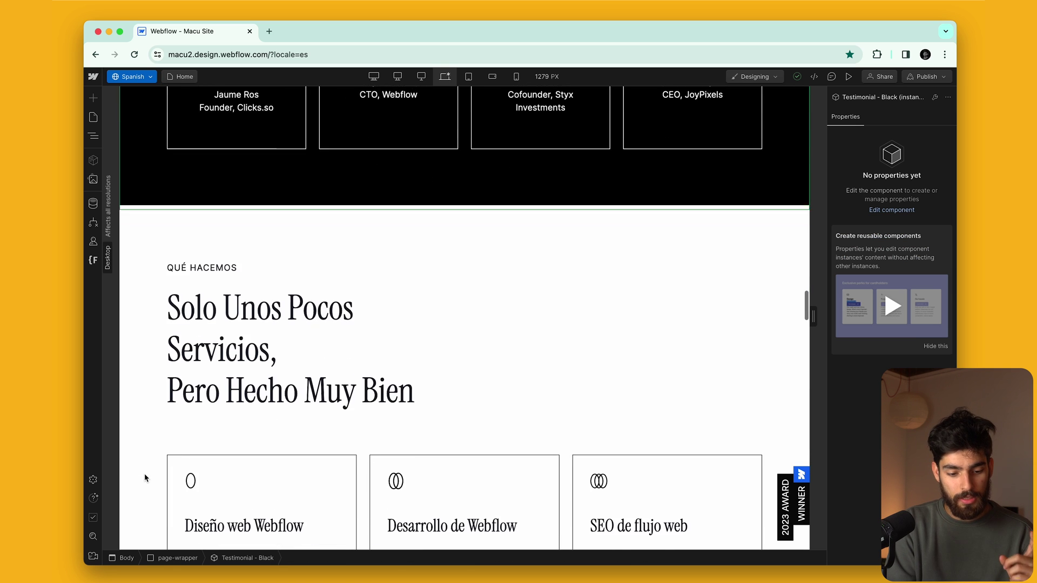
scroll(498, 461, down, 3)
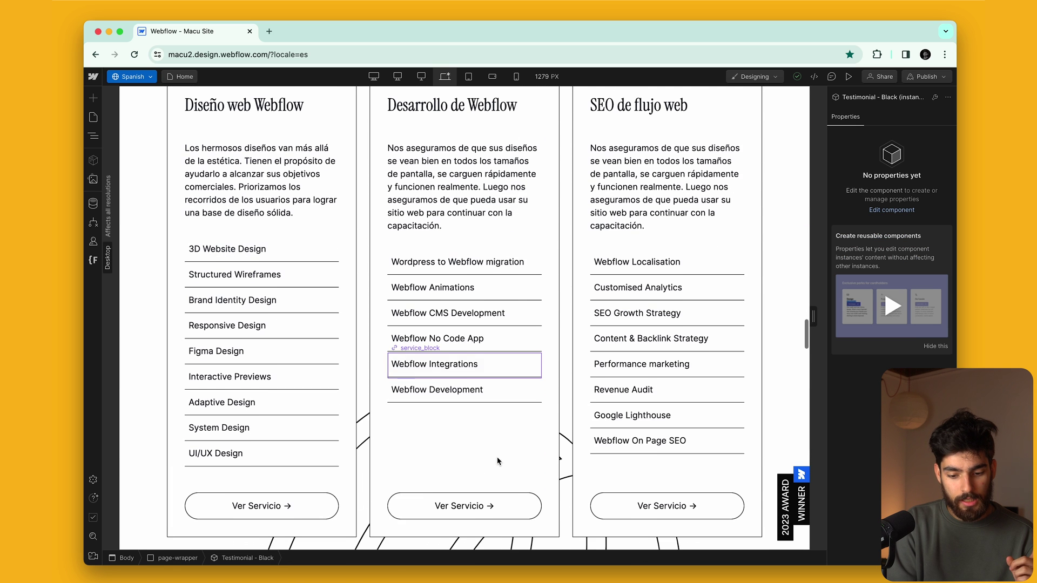
scroll(673, 246, up, 1)
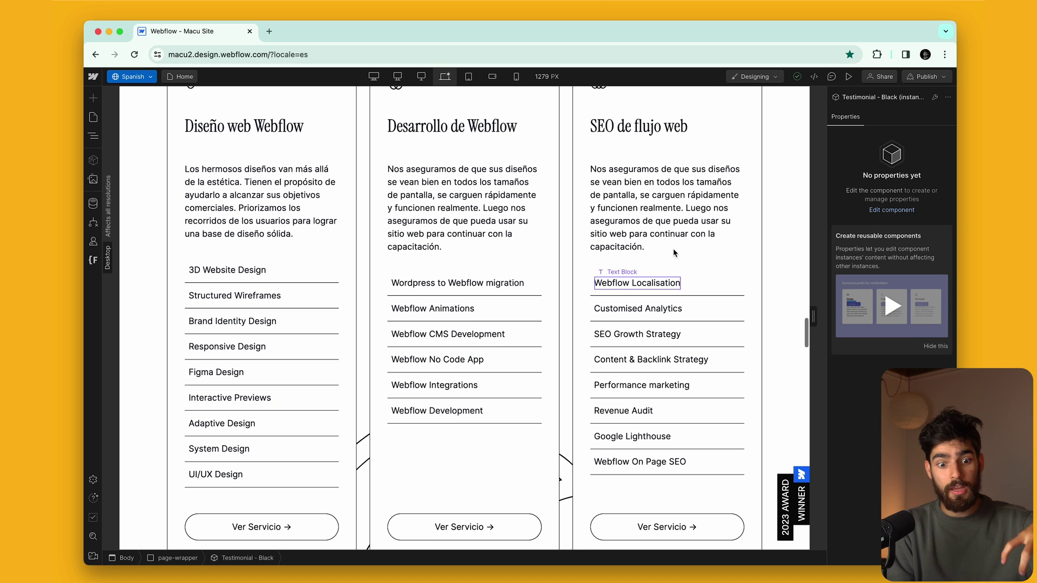
scroll(518, 340, down, 20)
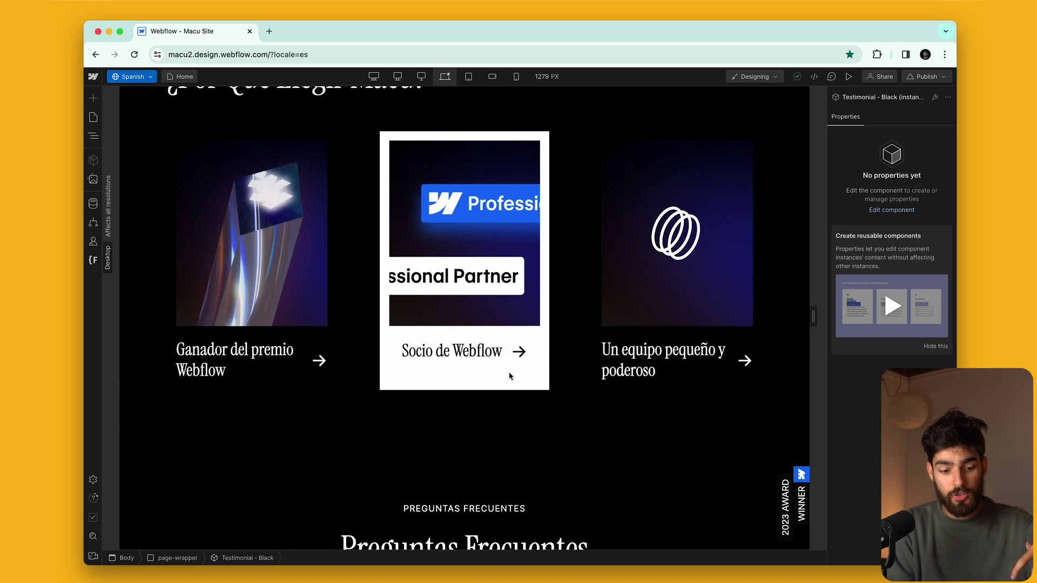
scroll(548, 325, up, 15)
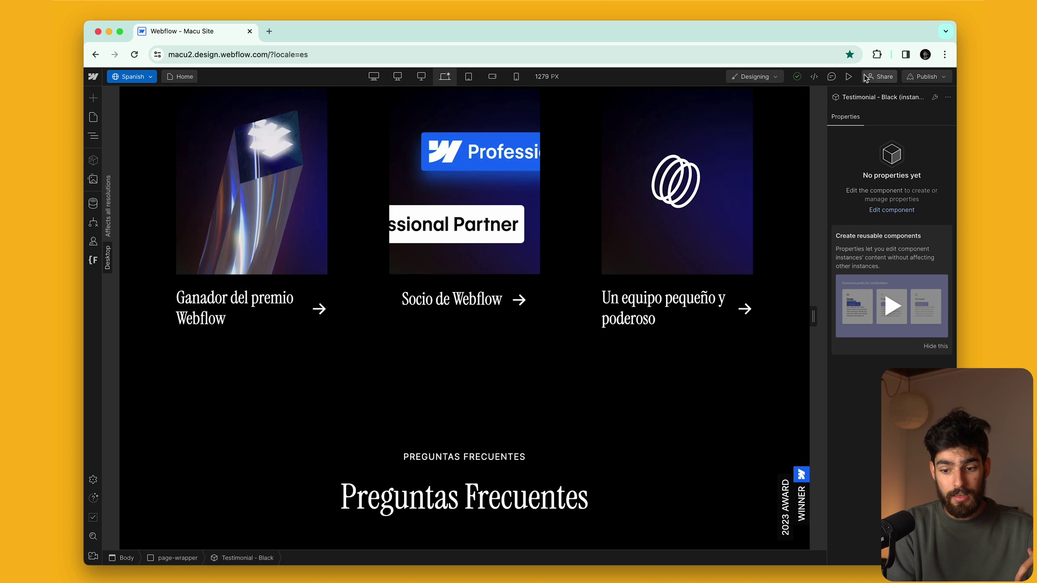
Preview the Spanish home page from the FAQ down to the footer, checking the linked Press page before returning home
click(849, 76)
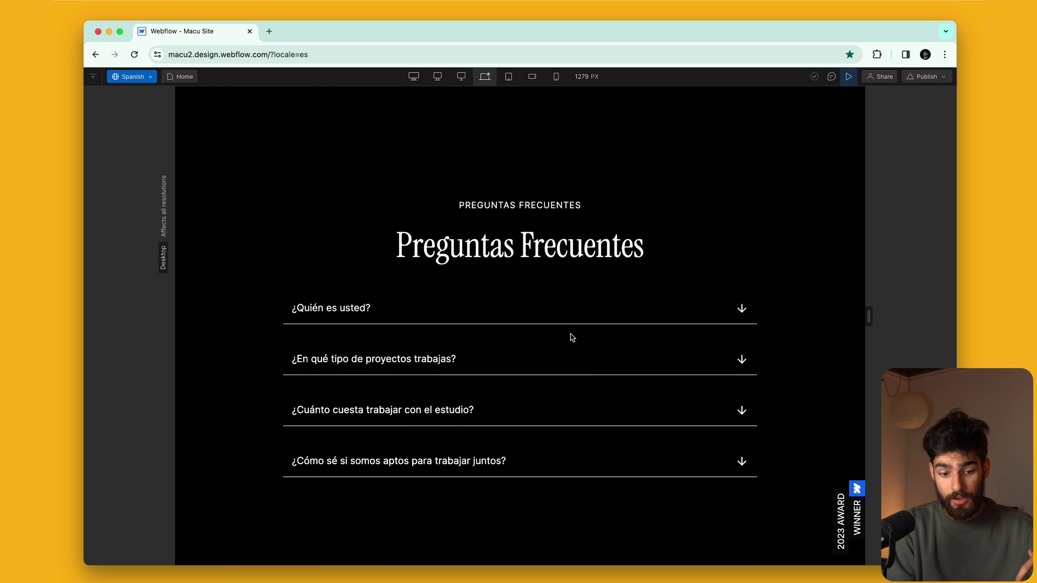
scroll(432, 351, down, 10)
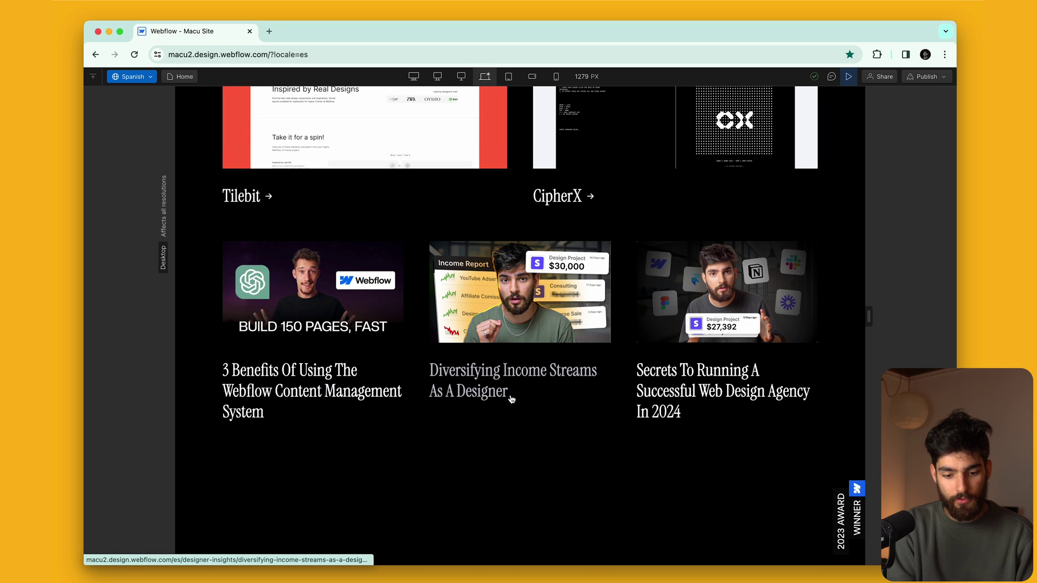
scroll(489, 390, down, 8)
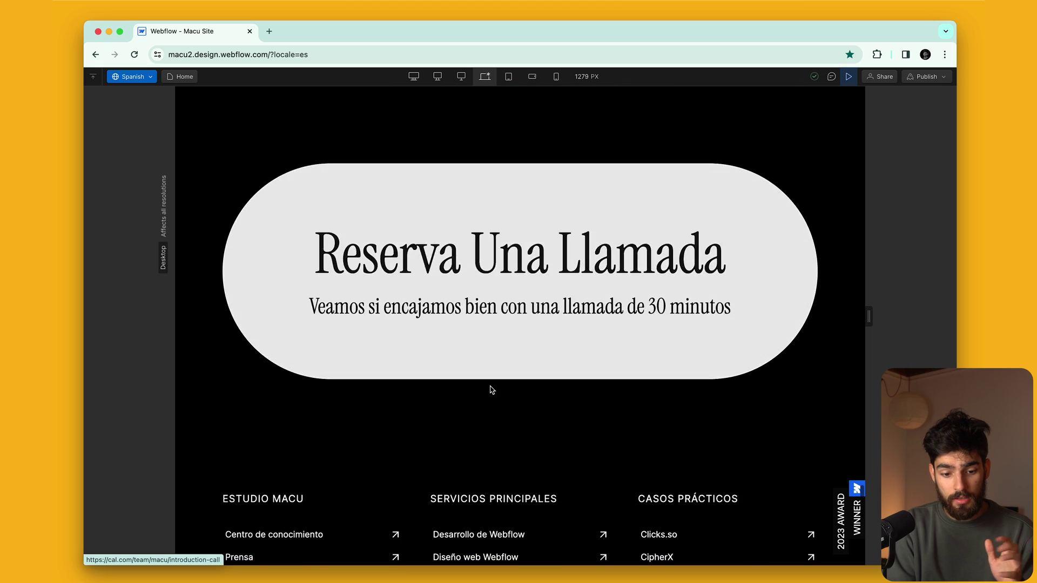
scroll(378, 245, down, 5)
click(342, 239)
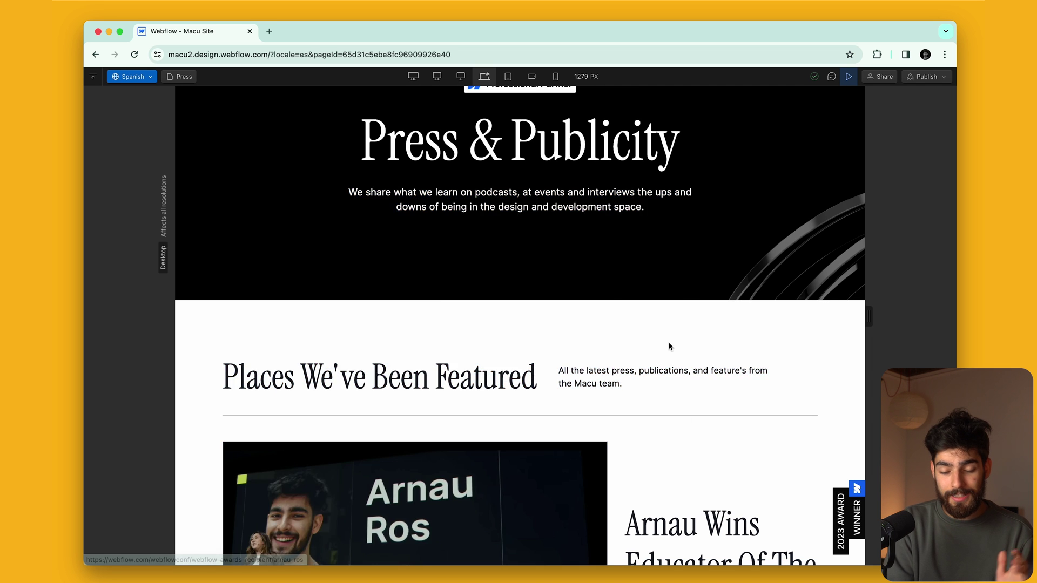
click(242, 120)
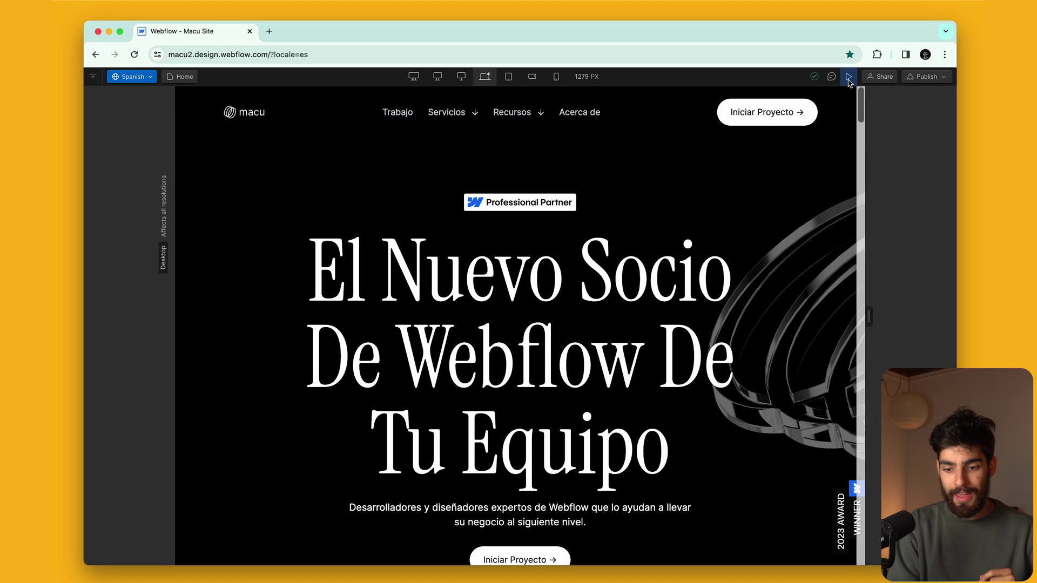
Leave the preview and rewrite the Spanish hero heading as "El Equipo Ayudandote Con Webflow"
key(super+shift+p)
click(574, 384)
double_click(574, 384)
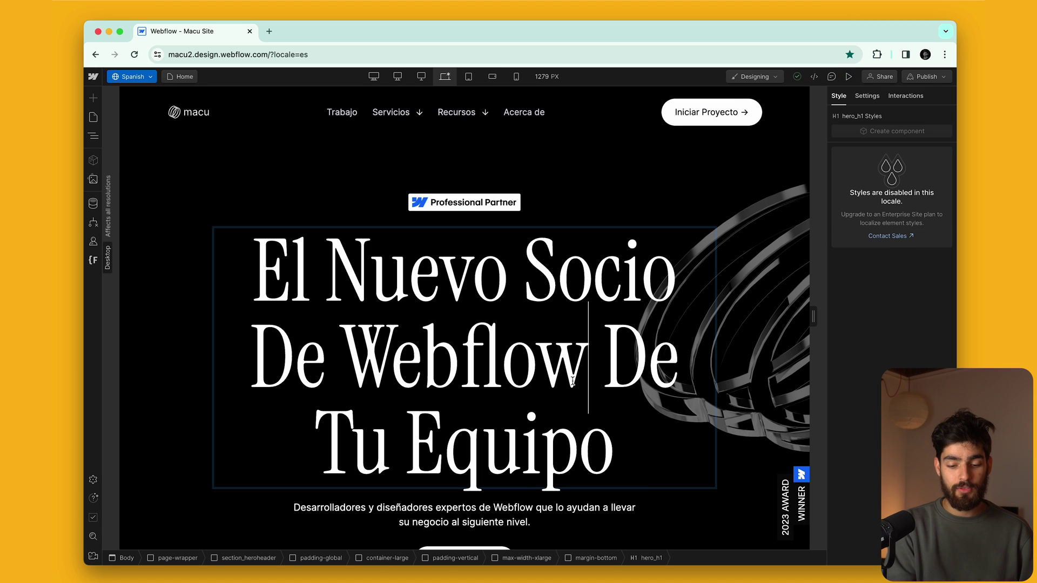
triple_click(583, 400)
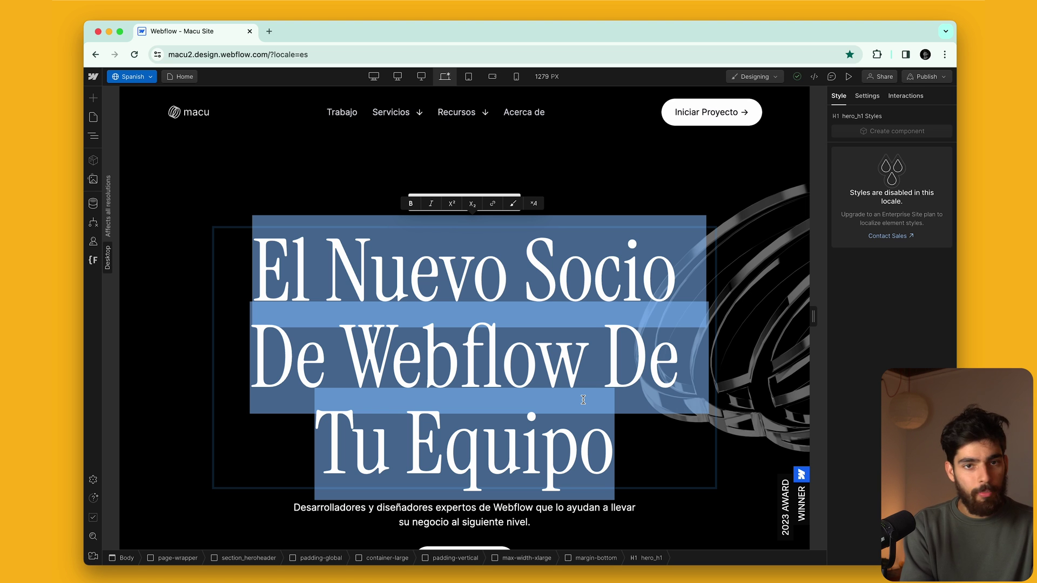
text(El Equipo Ayudandote Con Webflow)
key(Escape)
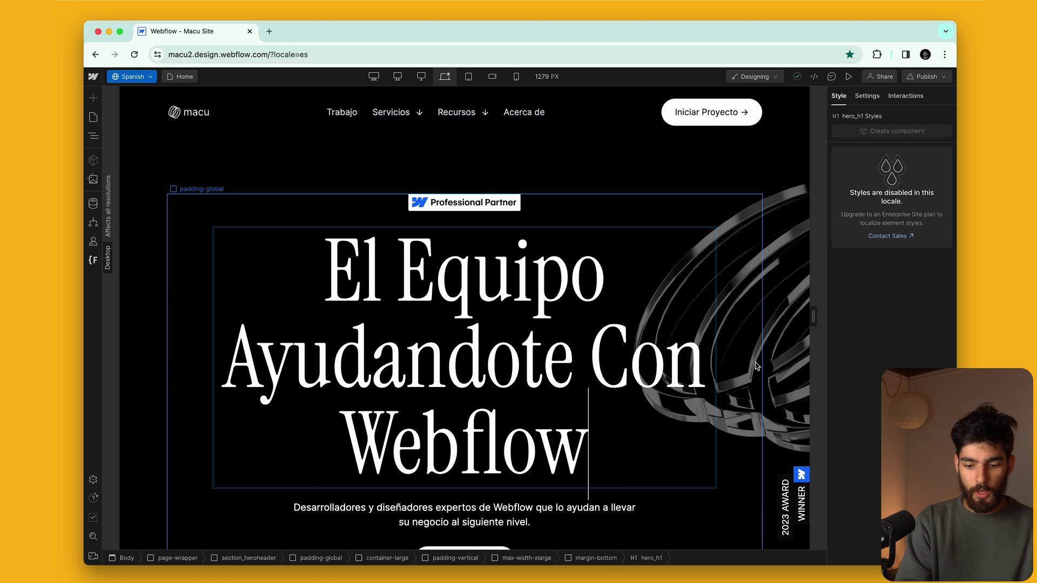
Inspect the hero section and the service cards' collection lists on the Spanish home page for translation
scroll(249, 259, down, 5)
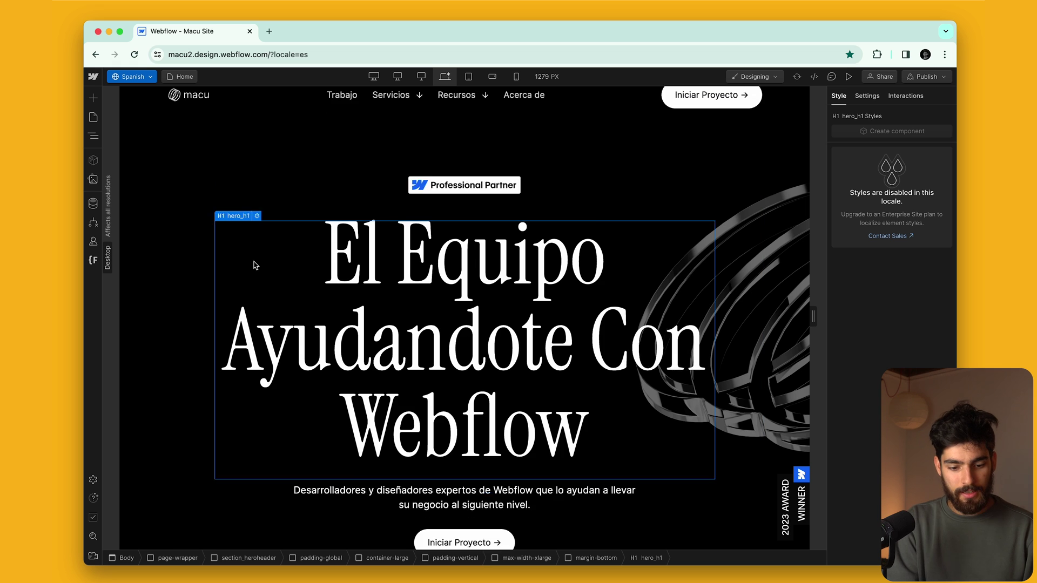
click(154, 274)
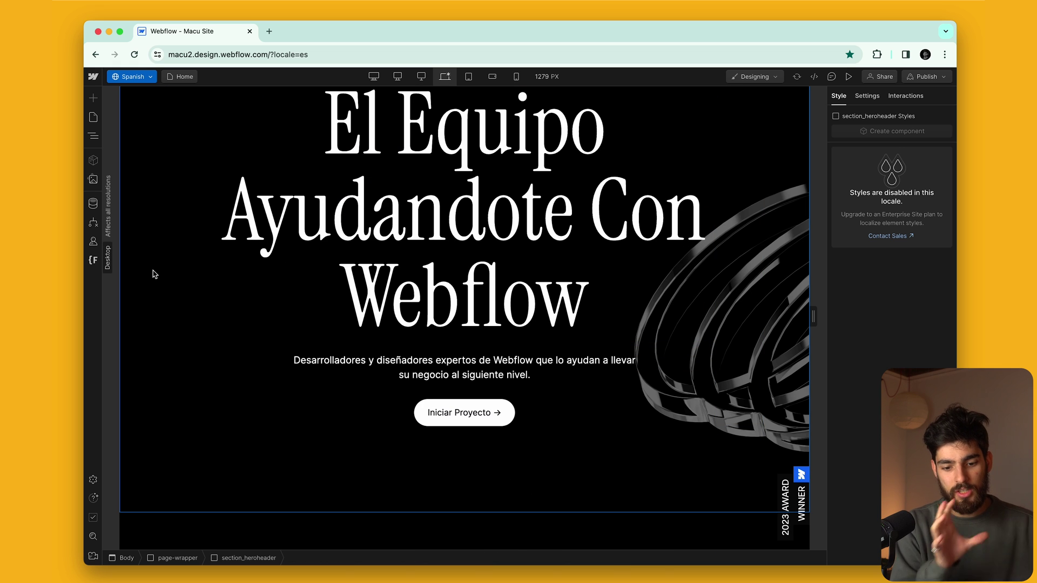
scroll(154, 274, up, 4)
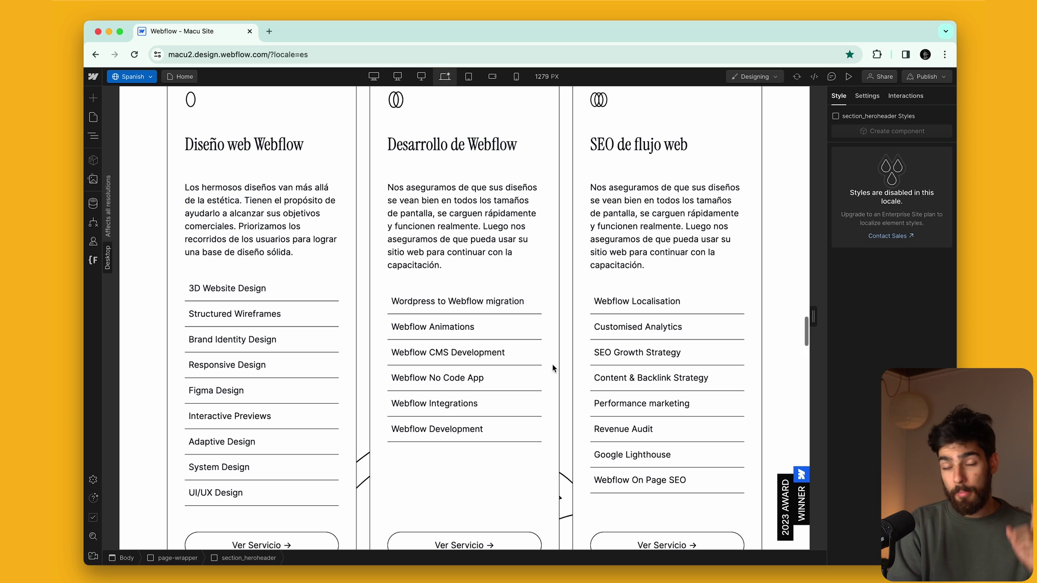
click(516, 362)
scroll(517, 363, down, 2)
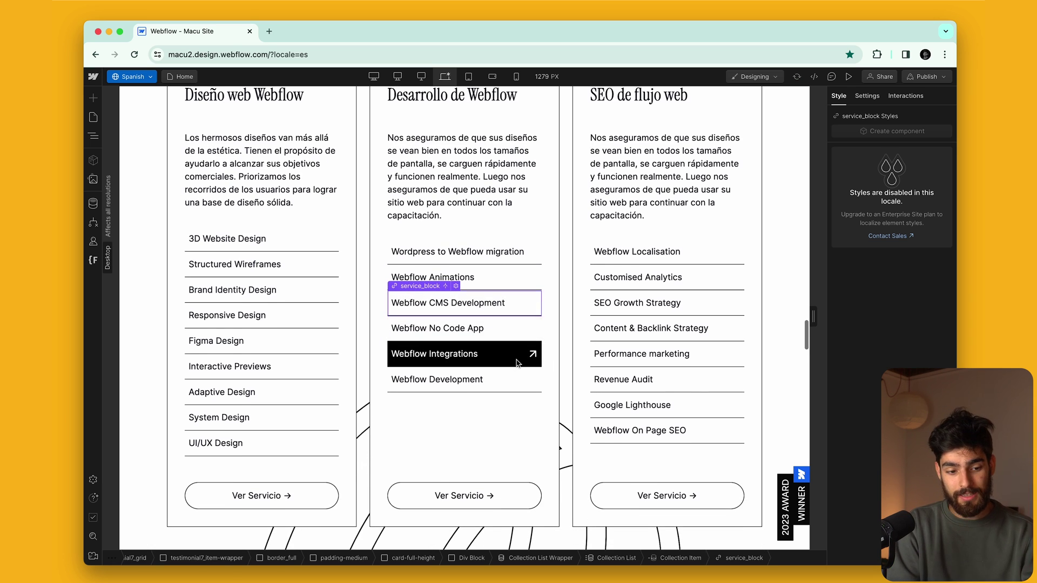
scroll(515, 365, up, 3)
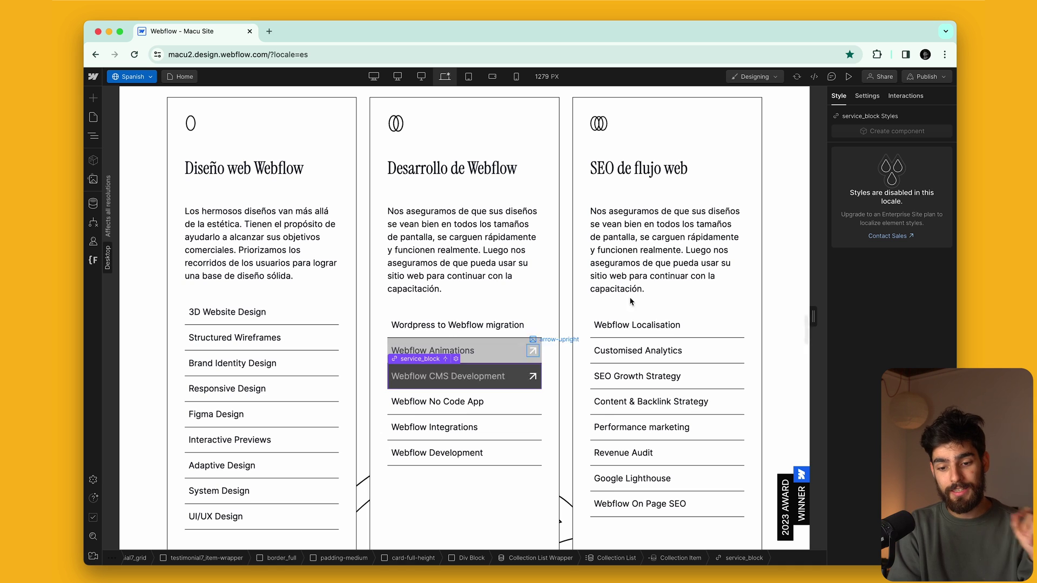
Preview the service cards, open the "Webflow Animations" service page from its list and check that page's translation
key(super+shift+p)
scroll(598, 301, down, 5)
scroll(594, 303, up, 2)
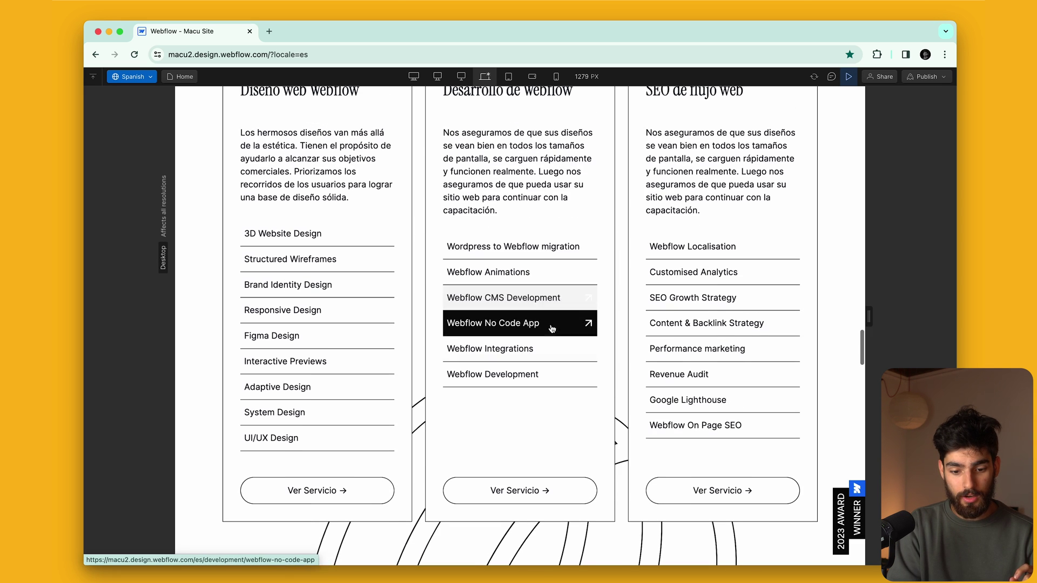
click(535, 281)
drag(325, 243, 712, 357)
click(712, 357)
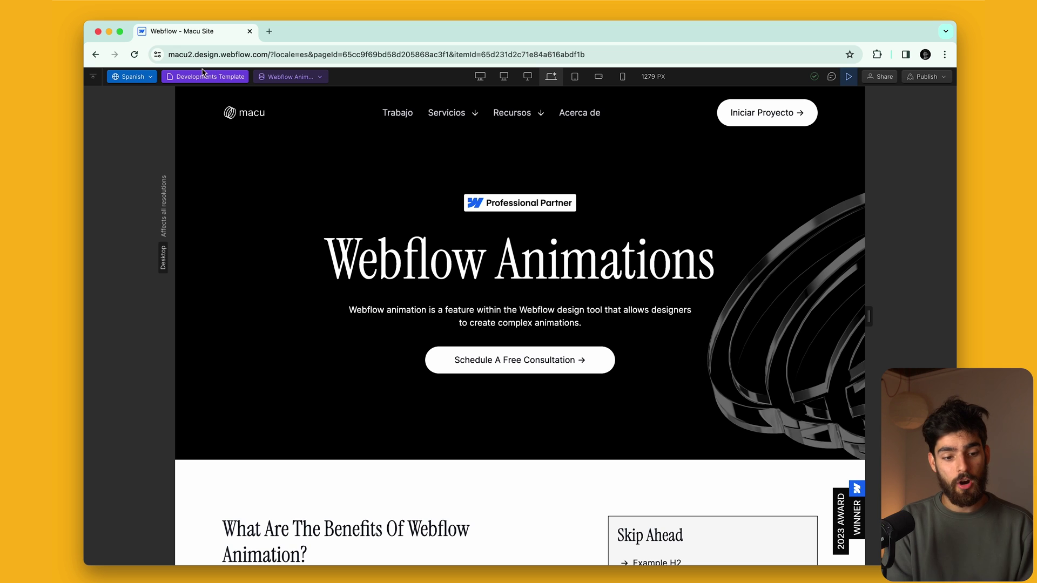
scroll(265, 190, down, 10)
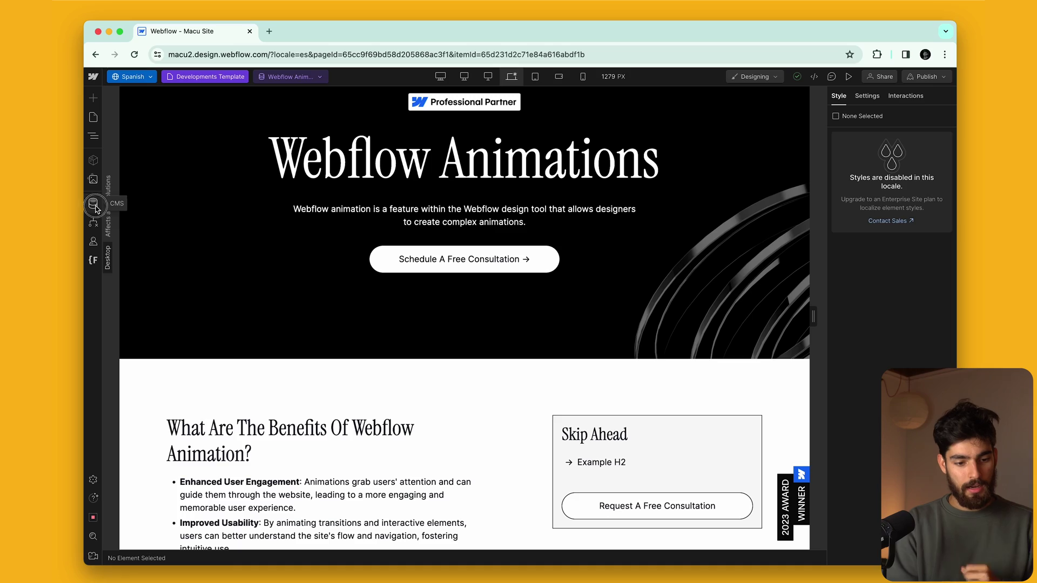
View the list of CMS collections, and return to the Spanish Home page to look through its work and studio sections
click(94, 205)
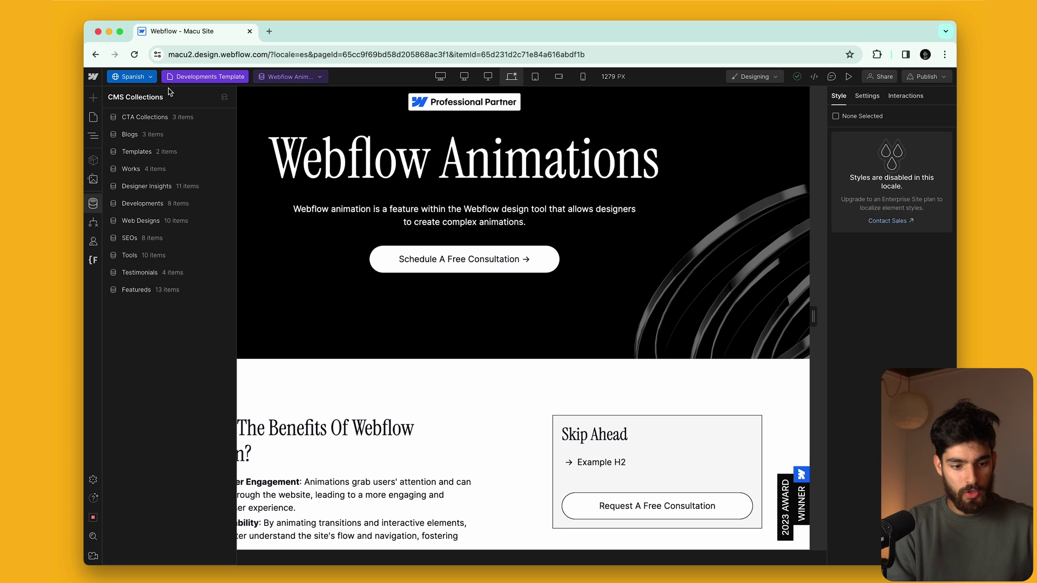
click(222, 77)
click(154, 157)
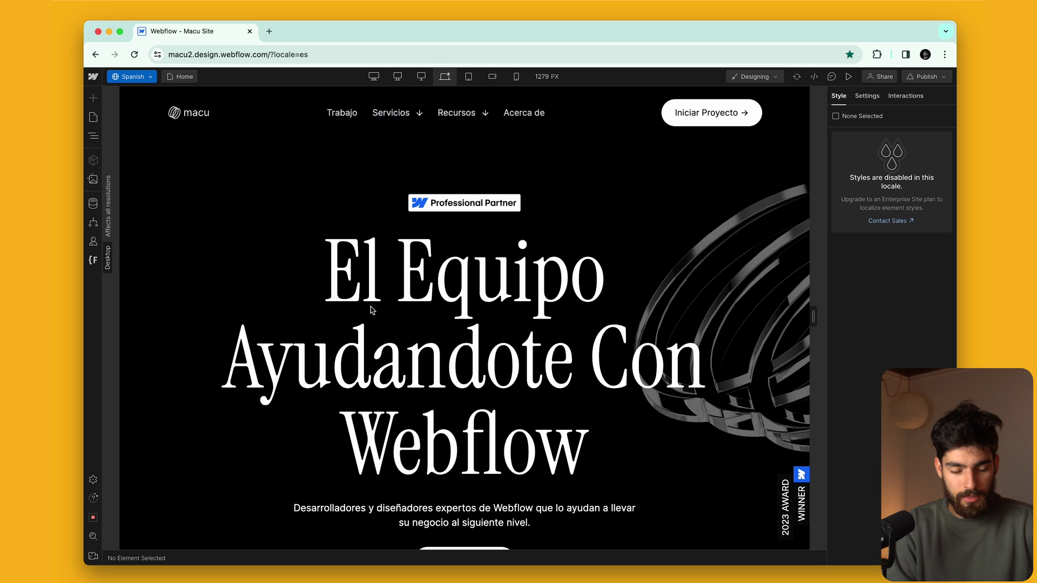
scroll(324, 303, down, 10)
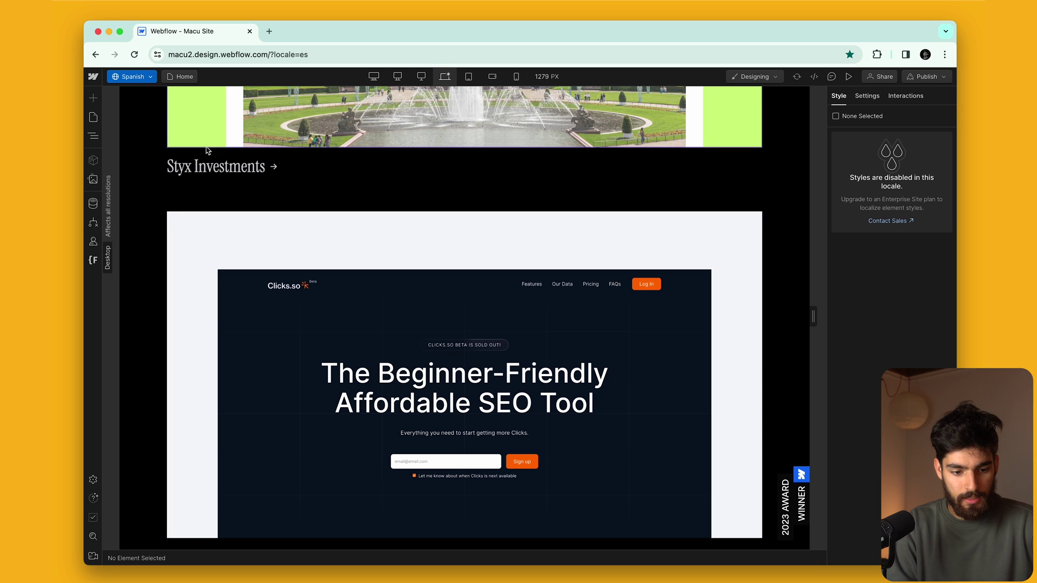
scroll(331, 351, down, 10)
scroll(343, 370, up, 4)
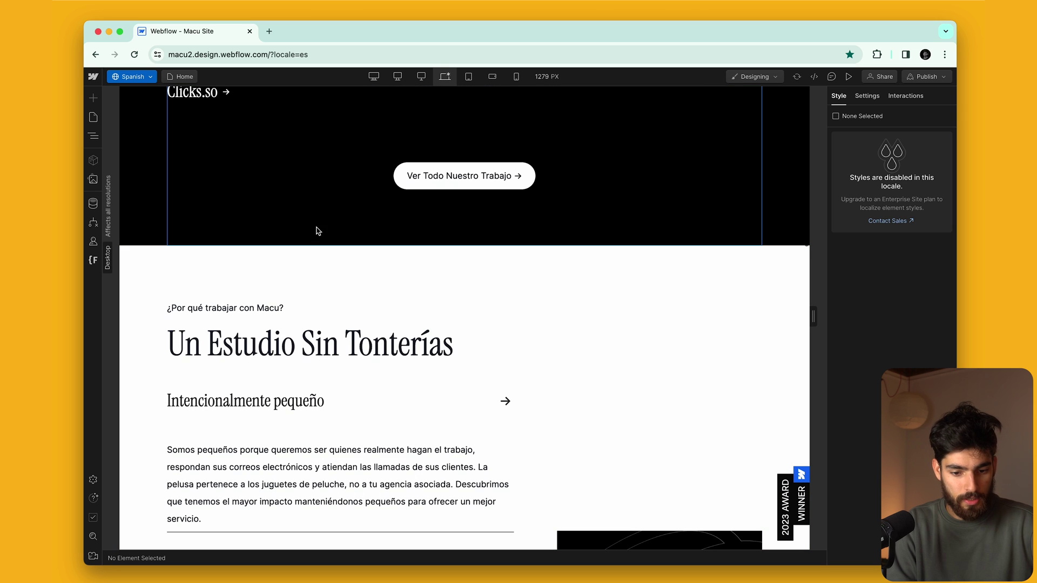
Open the "Webflow Animations" item in the Developments collection and translate all its fields into Spanish
click(102, 202)
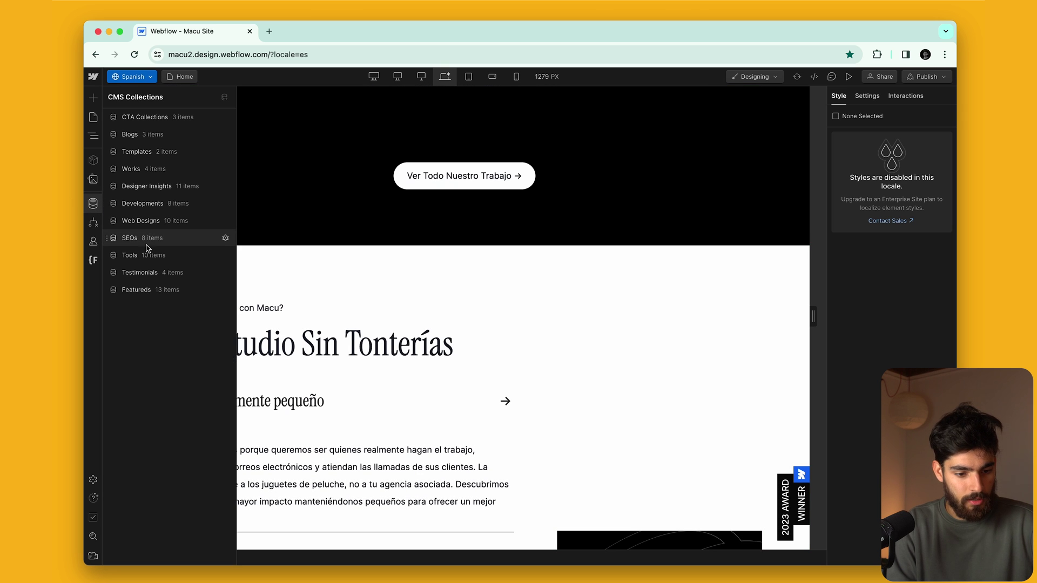
click(176, 213)
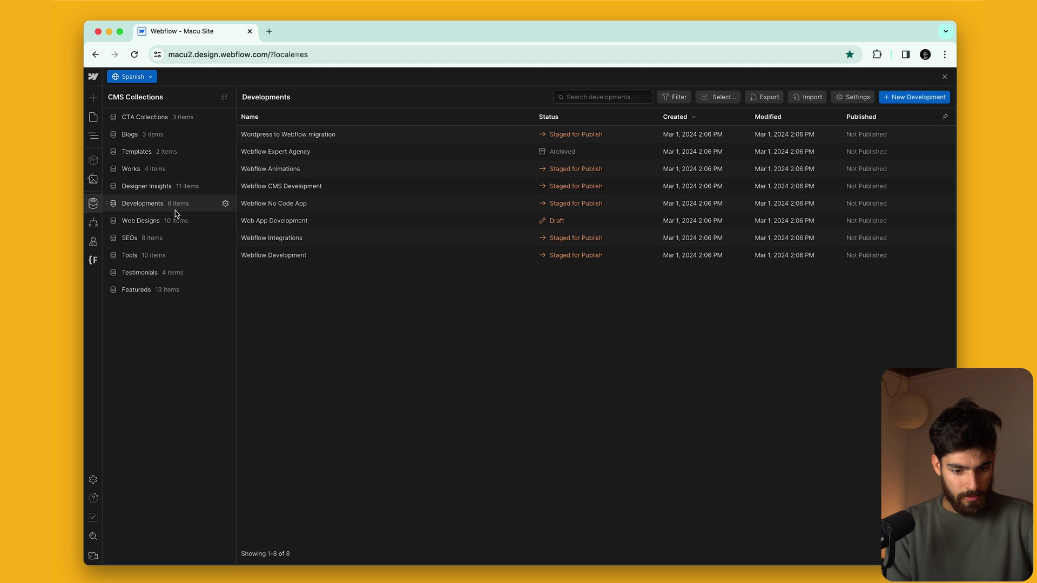
click(341, 186)
click(318, 169)
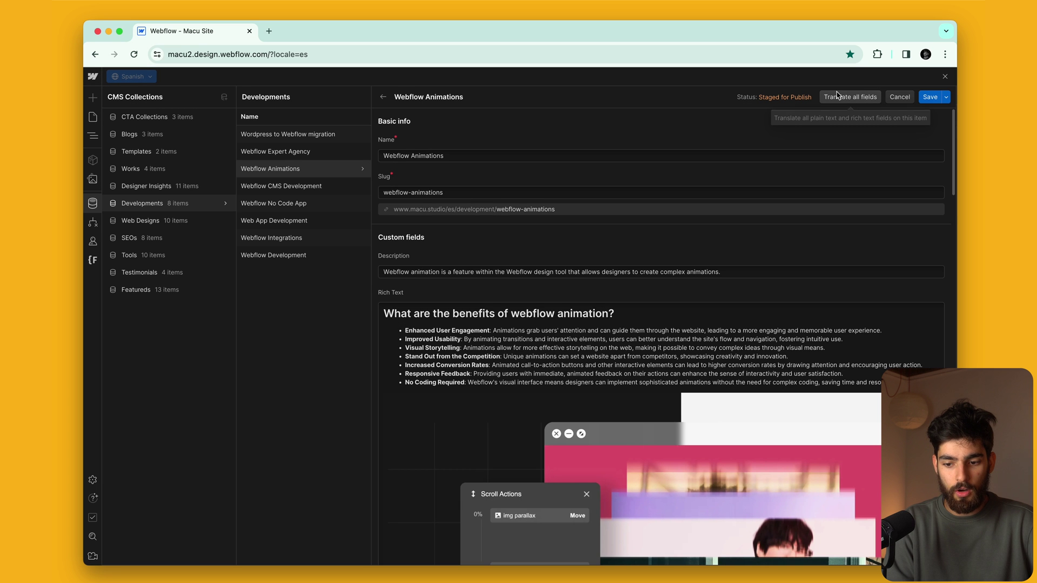
click(838, 99)
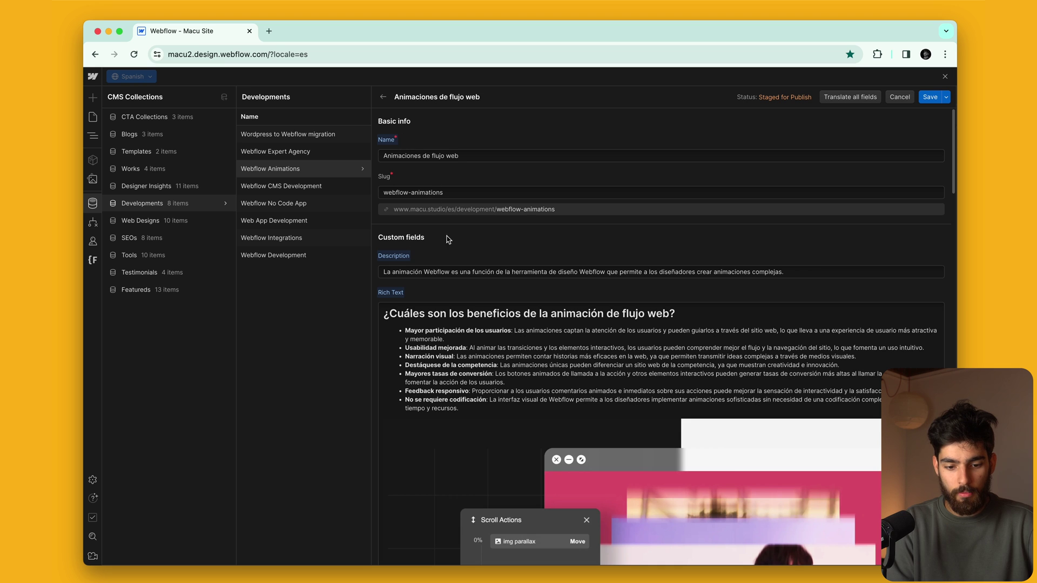
Review the item's translated process and answer fields, and save and close the collection item
scroll(473, 316, down, 15)
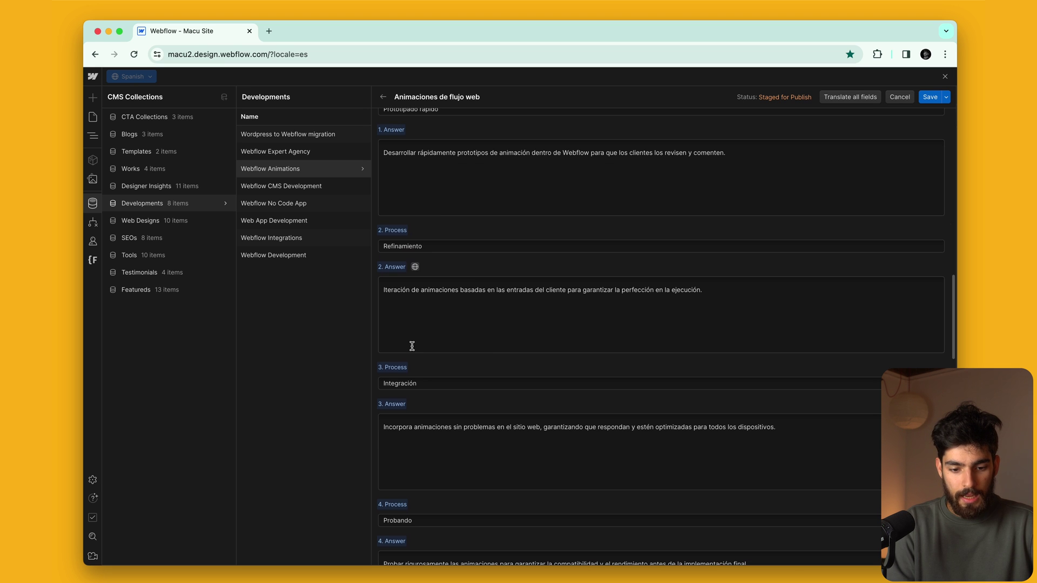
scroll(412, 346, down, 5)
scroll(412, 346, up, 20)
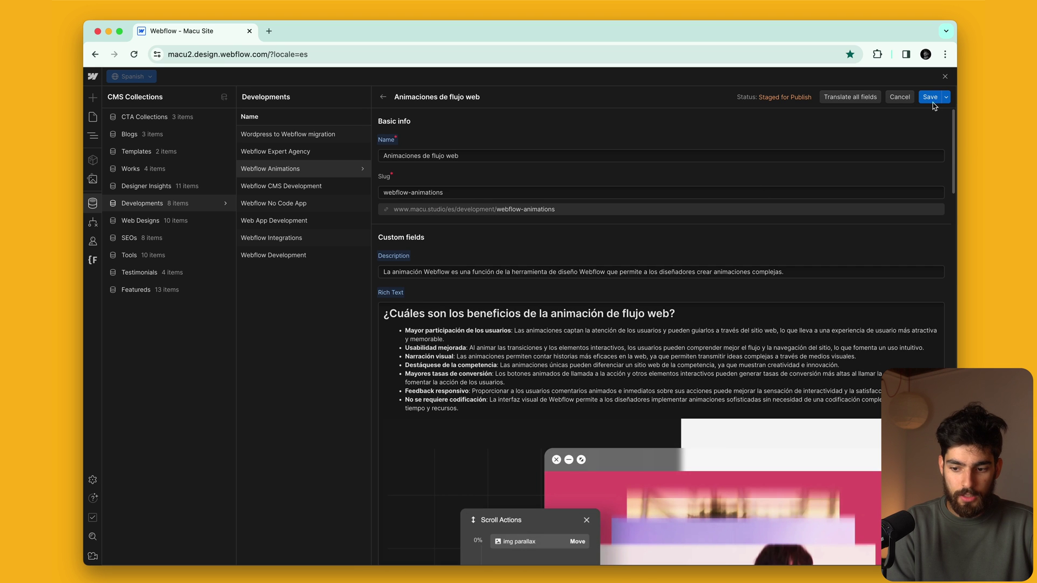
click(945, 76)
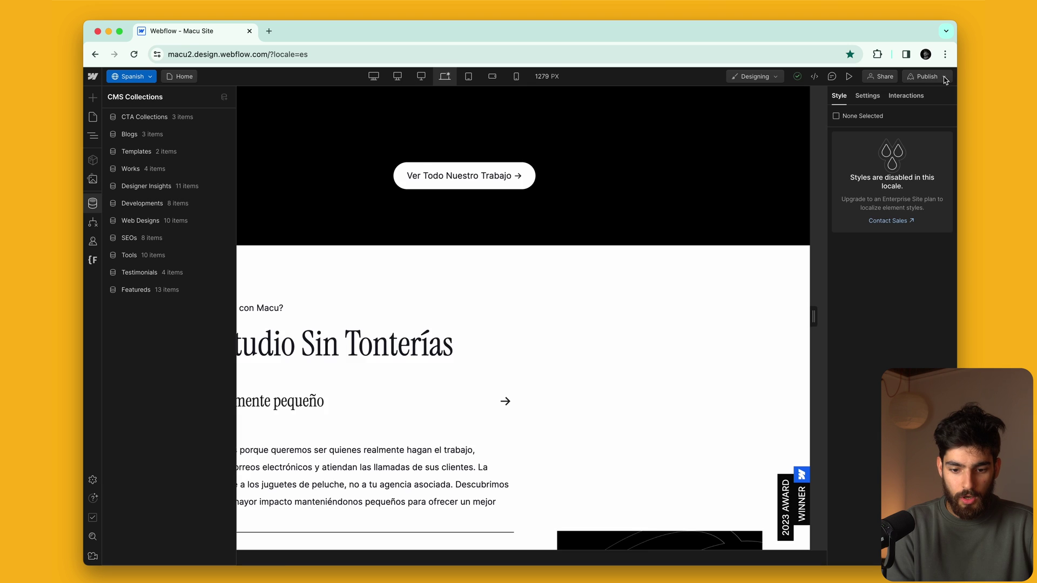
Open the Developments Template page and display the "Animaciones de flujo web" item in it
scroll(485, 414, down, 2)
click(178, 77)
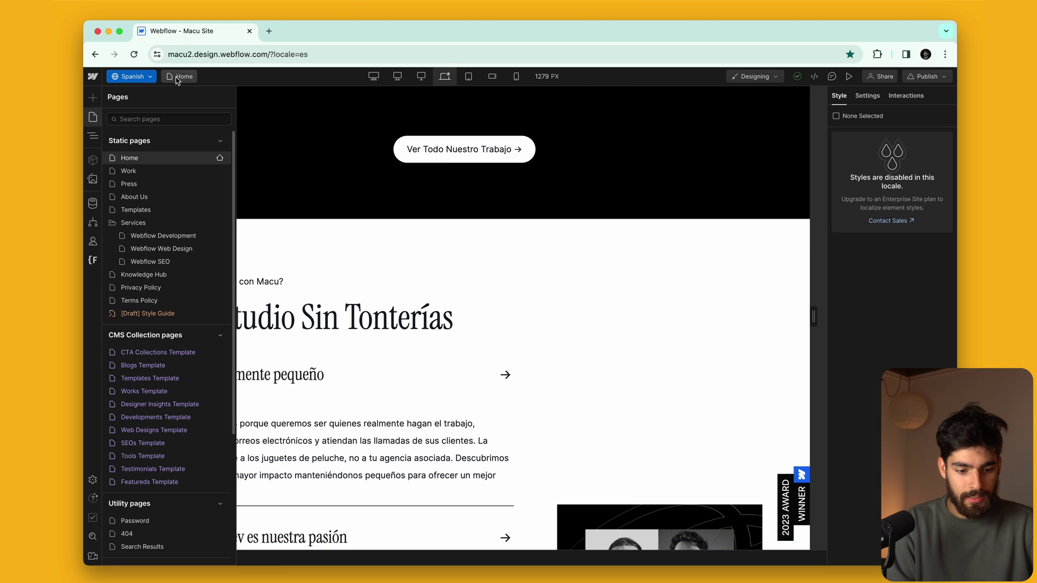
click(166, 421)
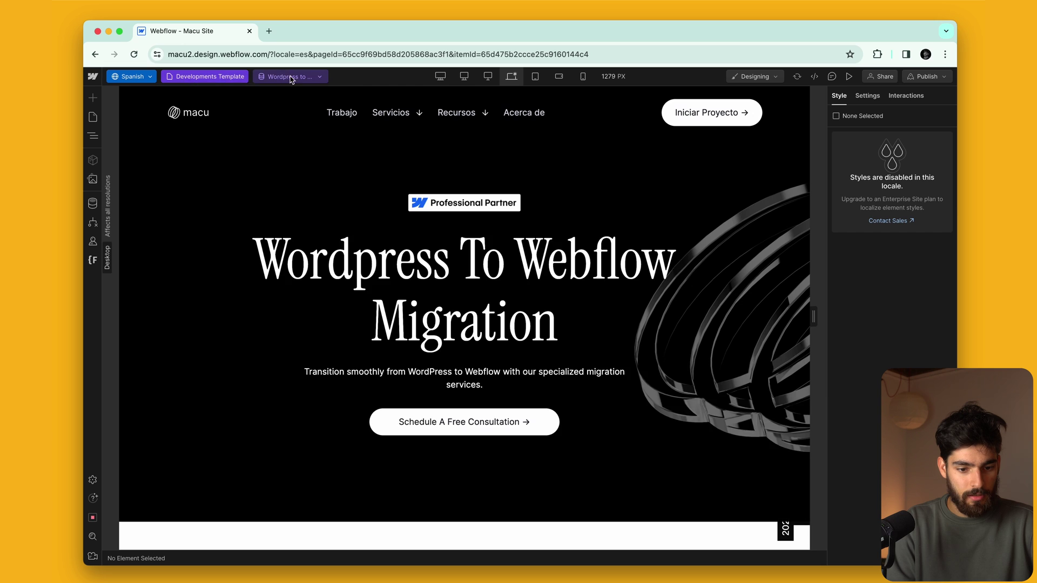
click(294, 76)
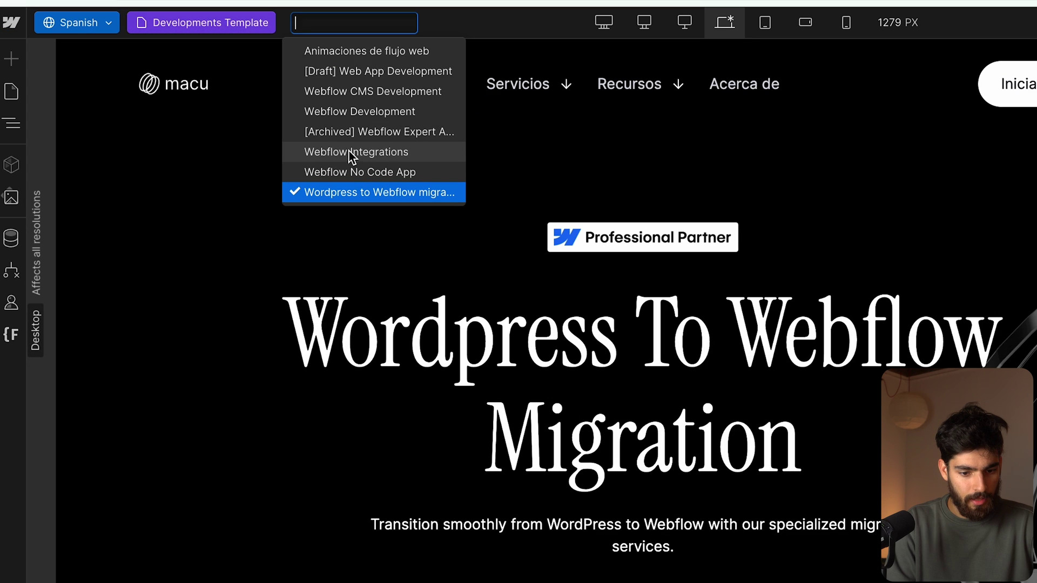
click(381, 54)
click(318, 25)
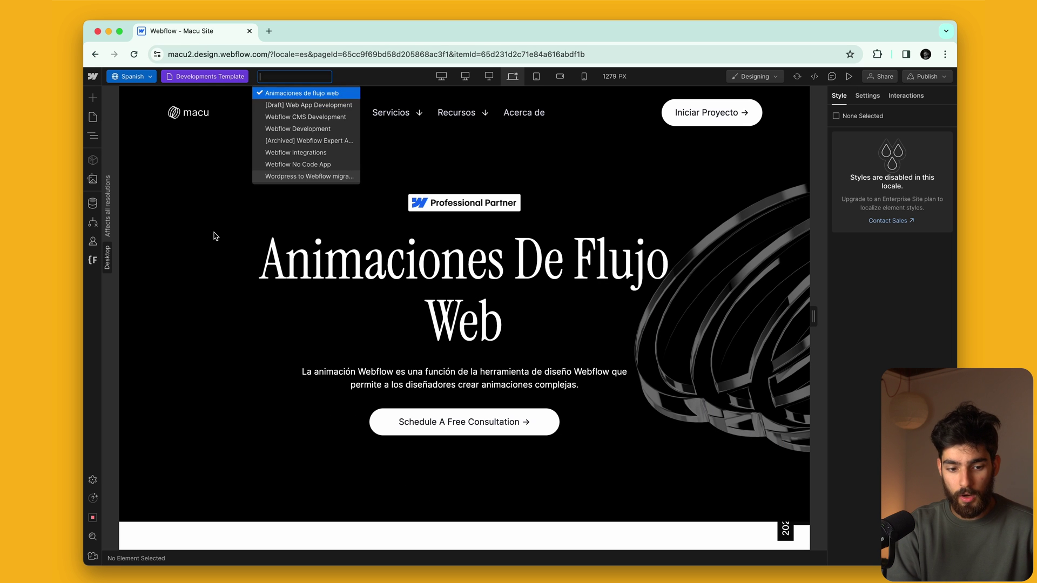
click(216, 294)
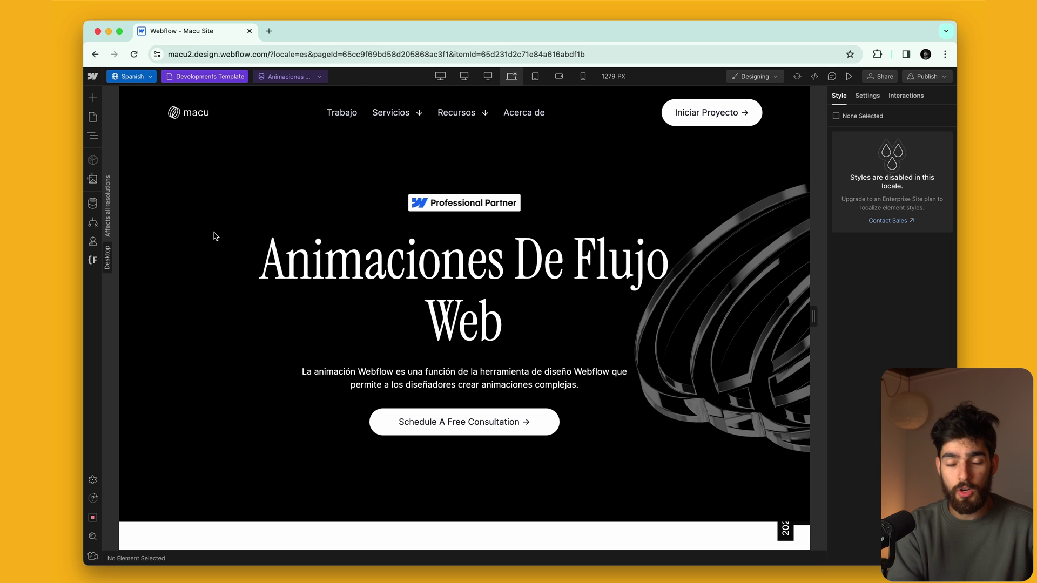
Examine the translated animation page from its benefits section down to the process phases for remaining English text
scroll(215, 236, down, 10)
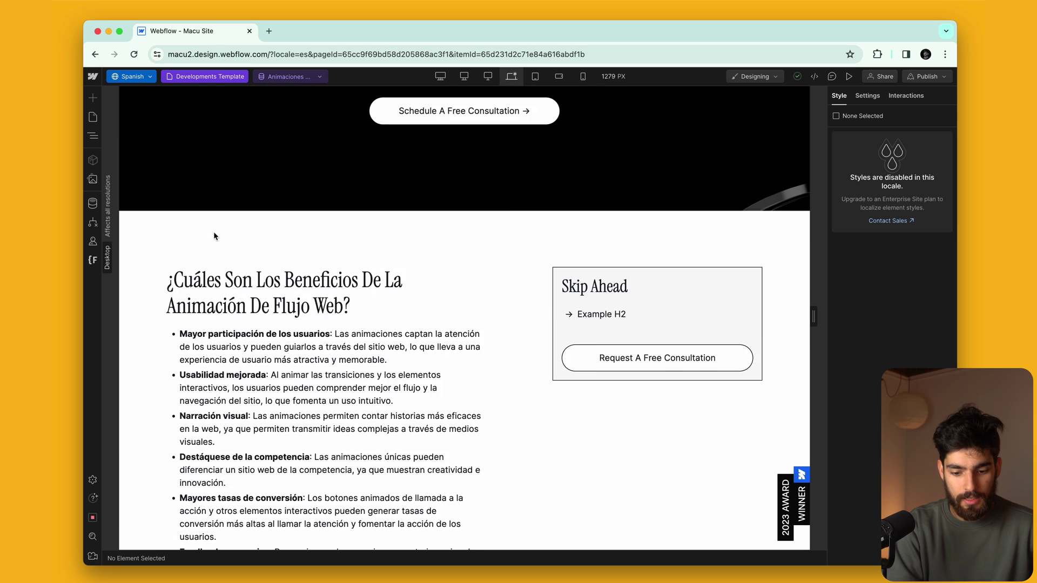
scroll(215, 236, up, 2)
scroll(214, 236, down, 10)
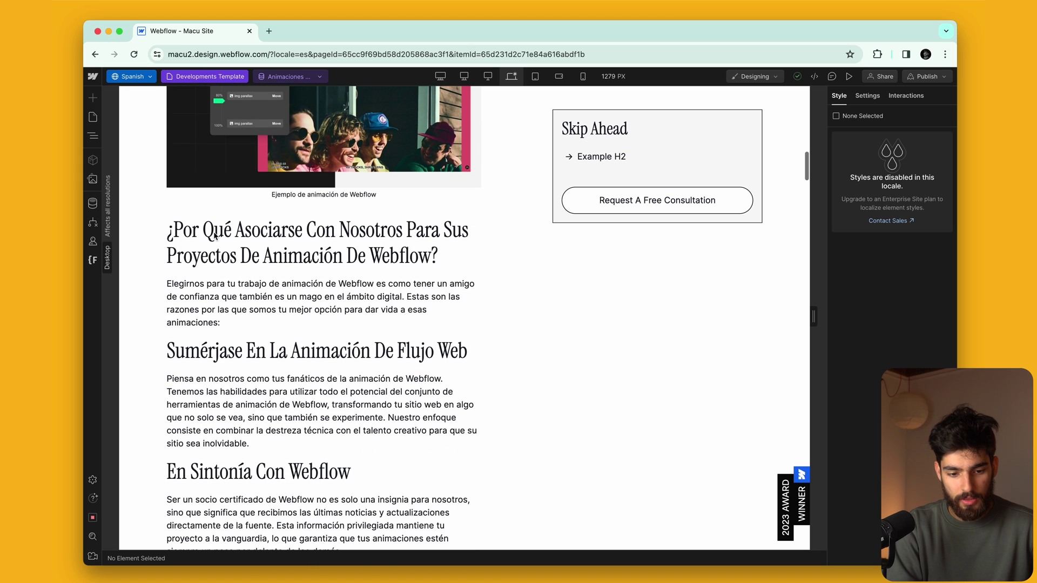
scroll(307, 314, down, 10)
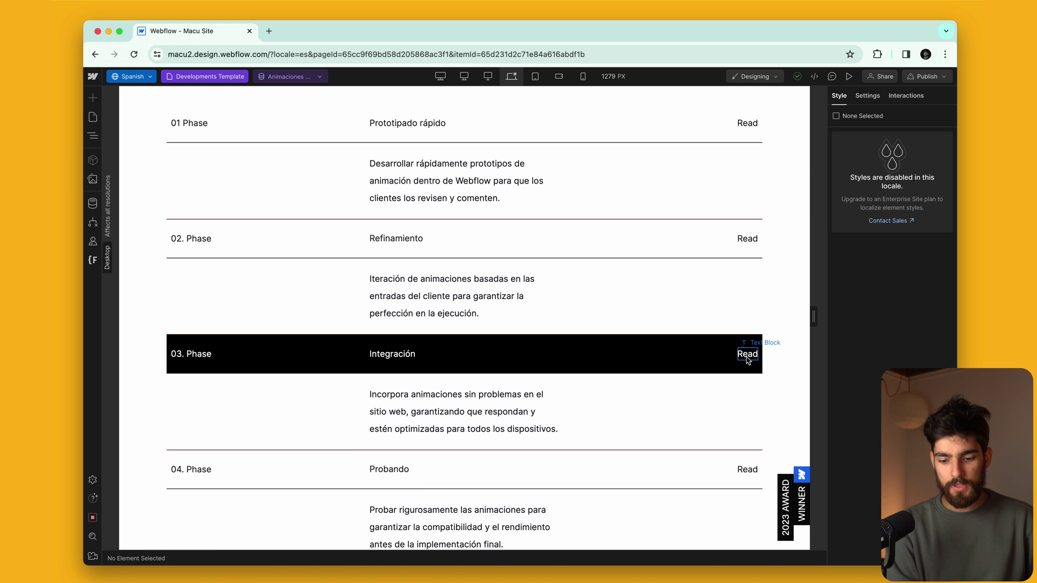
Translate the Developments Template's whole page-wrapper into Spanish
click(748, 359)
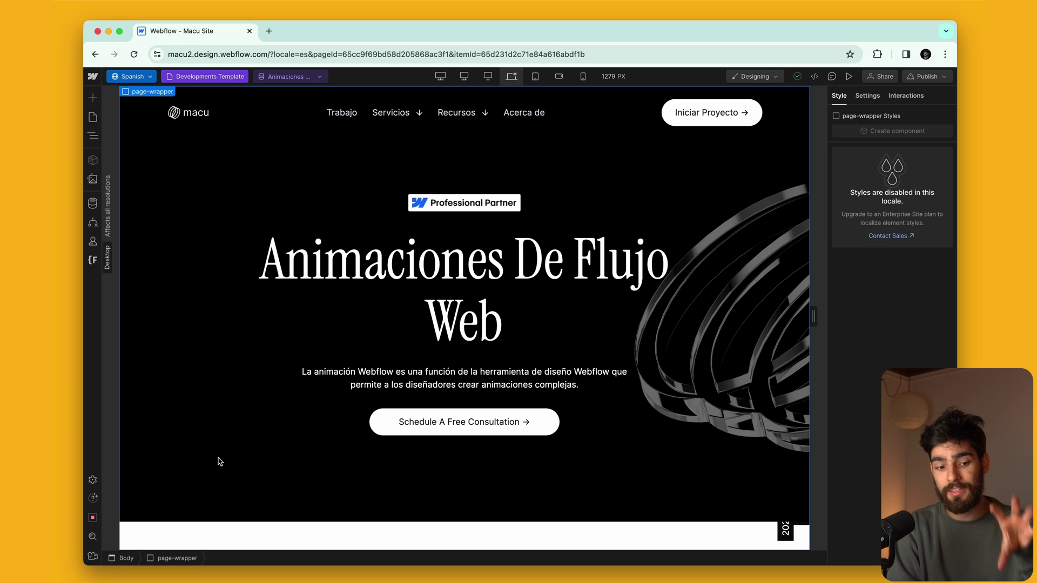
right_click(133, 96)
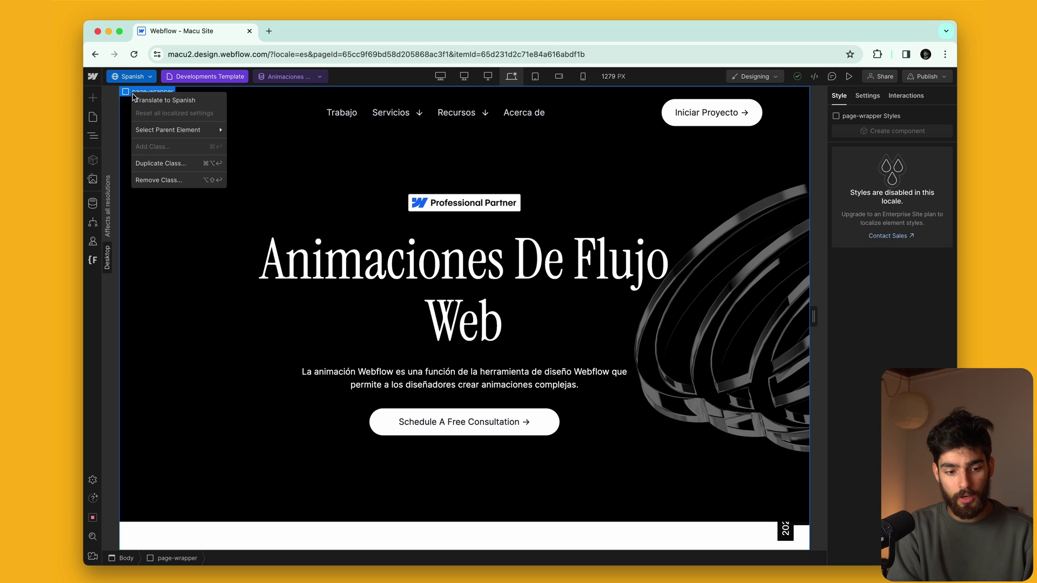
click(145, 101)
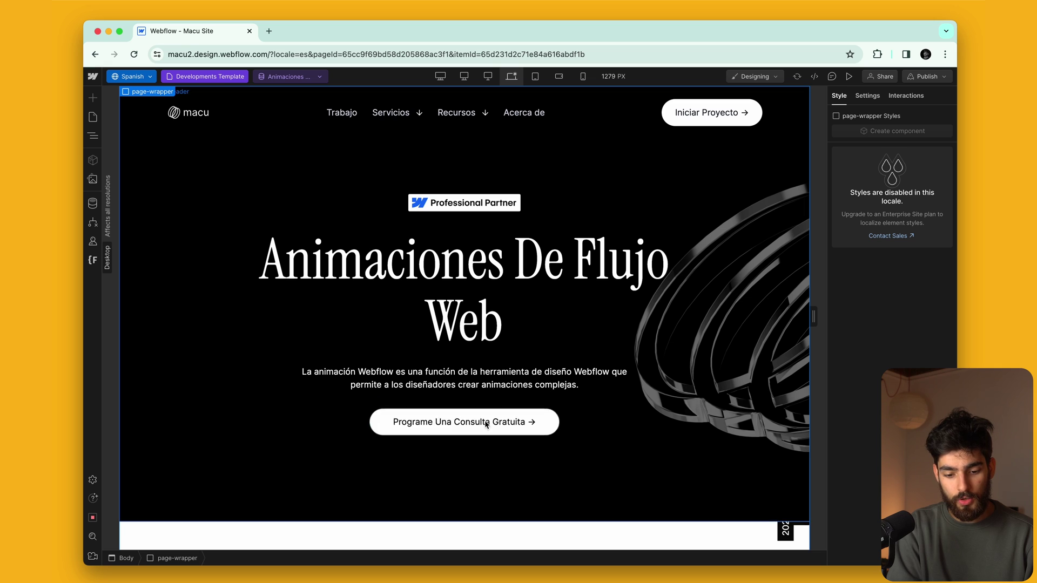
Examine the translated template page from the consultation button down to the studio section for remaining English text
scroll(567, 328, down, 10)
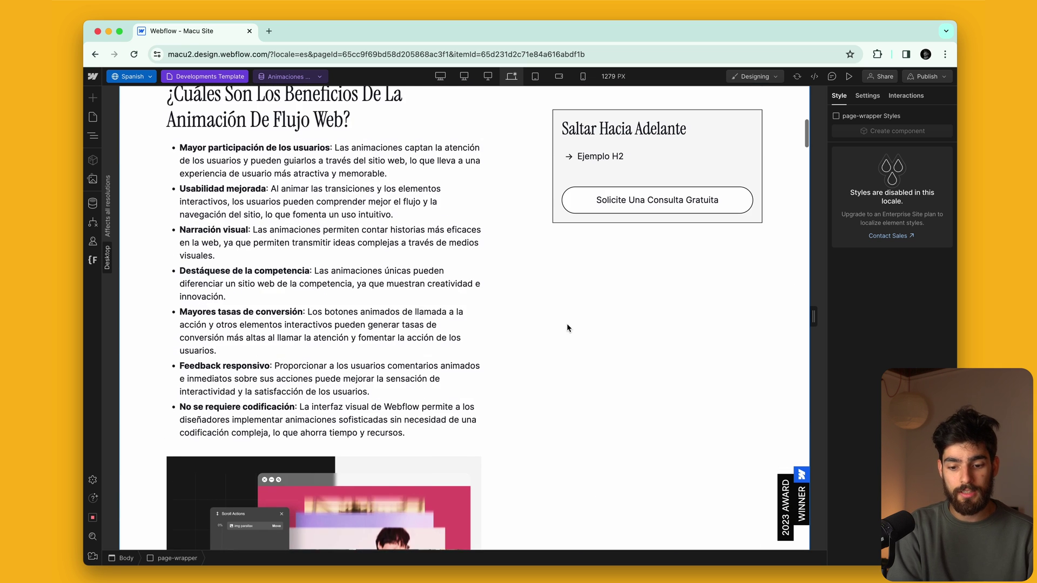
scroll(594, 259, down, 10)
scroll(756, 290, down, 5)
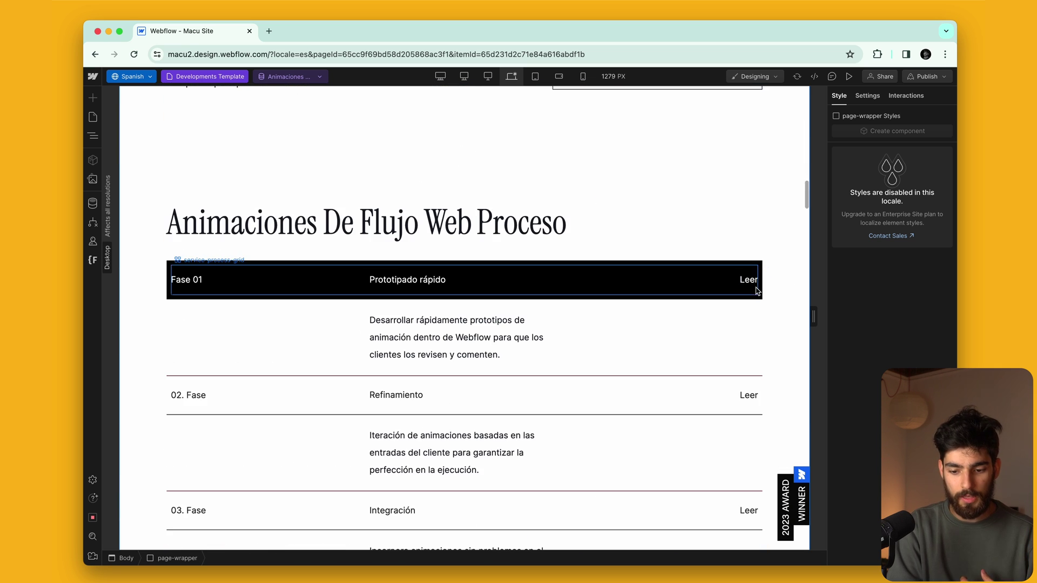
scroll(748, 282, down, 15)
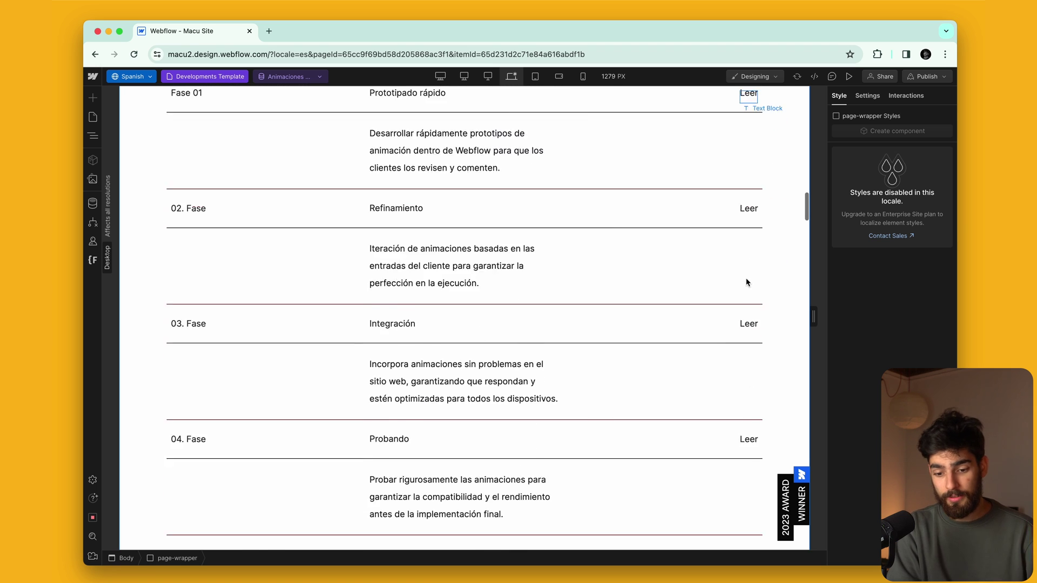
scroll(648, 374, down, 10)
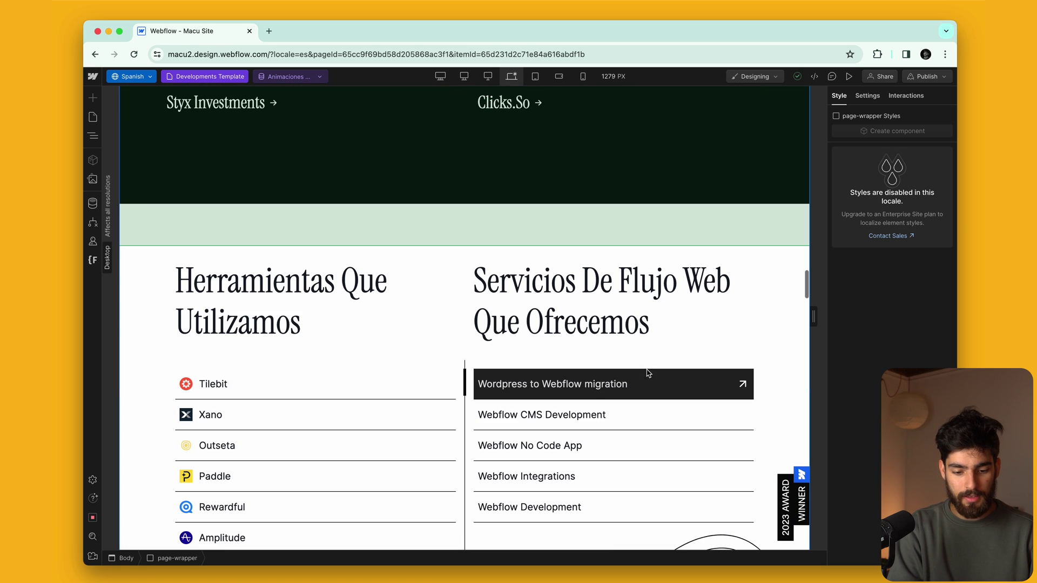
scroll(646, 405, down, 3)
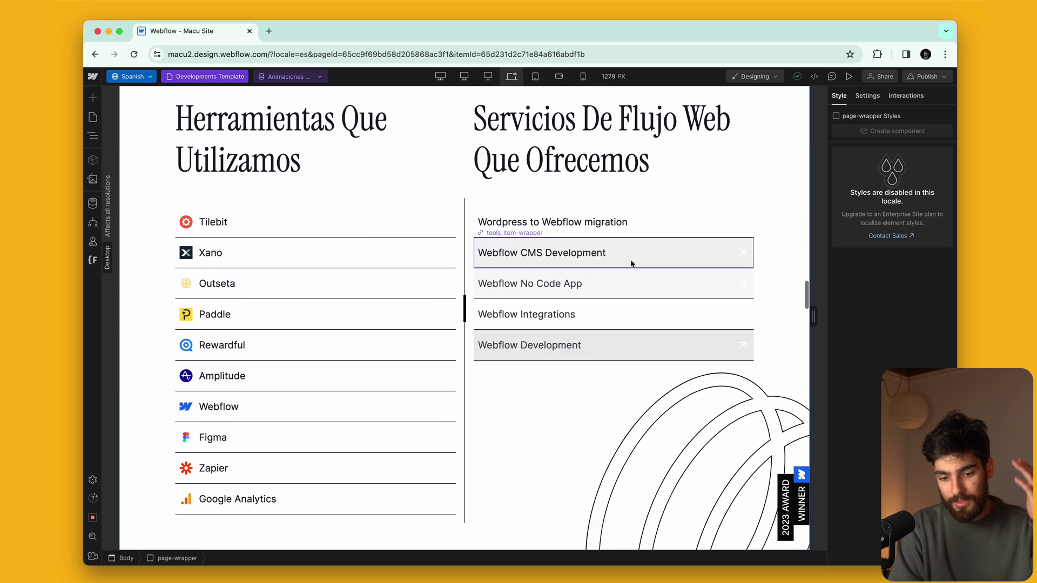
scroll(651, 345, down, 10)
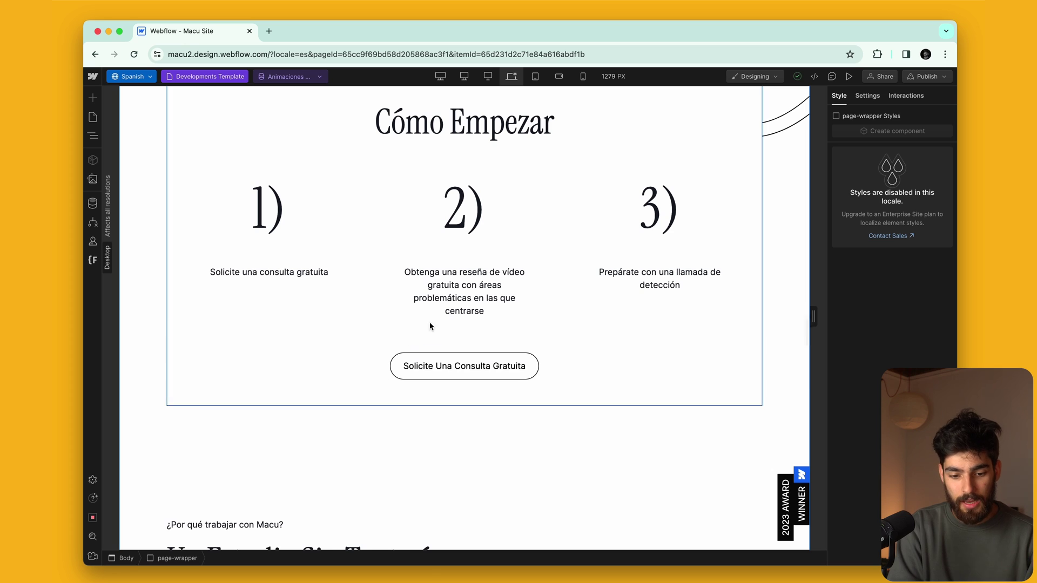
scroll(382, 268, down, 15)
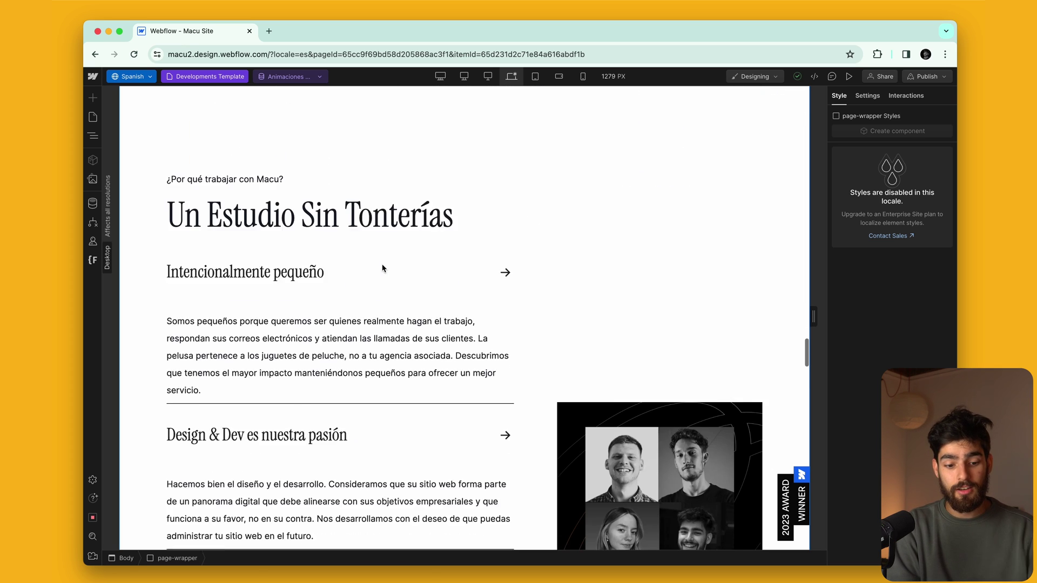
scroll(382, 268, up, 5)
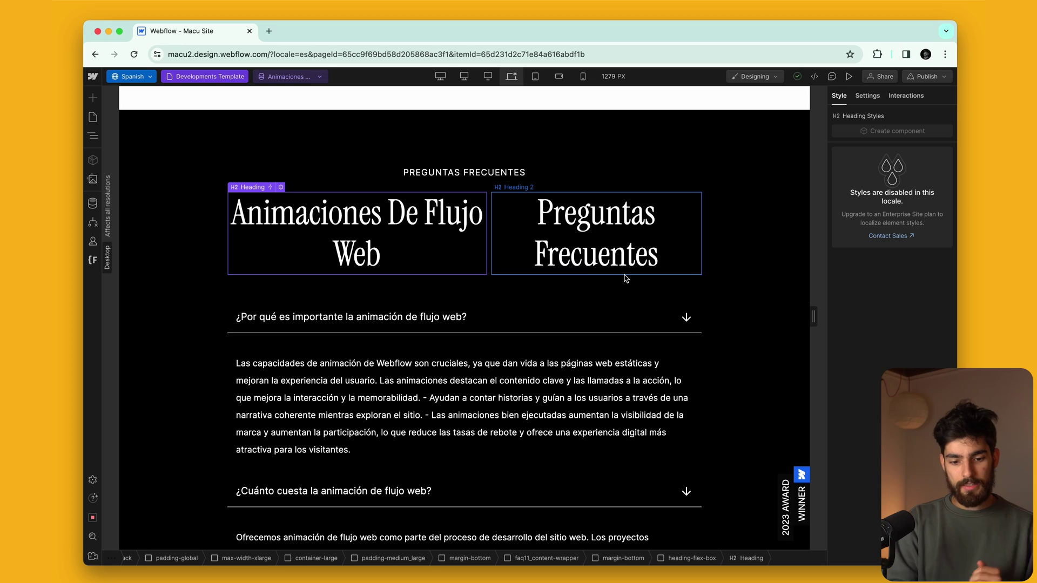
Preview the FAQ section at a canvas width of 1500 px, and return to the design view
click(848, 78)
scroll(803, 452, up, 10)
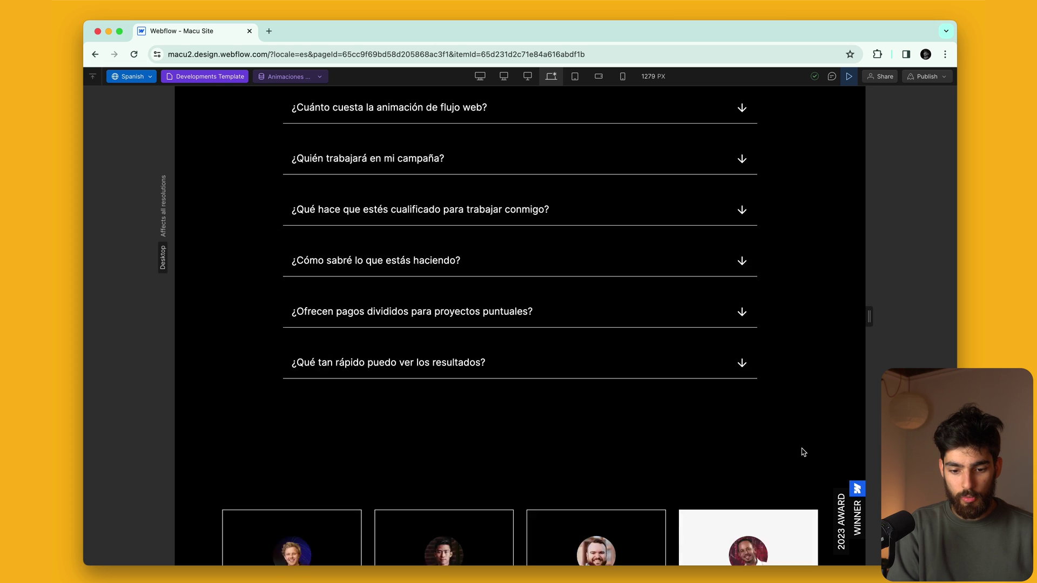
scroll(803, 452, down, 6)
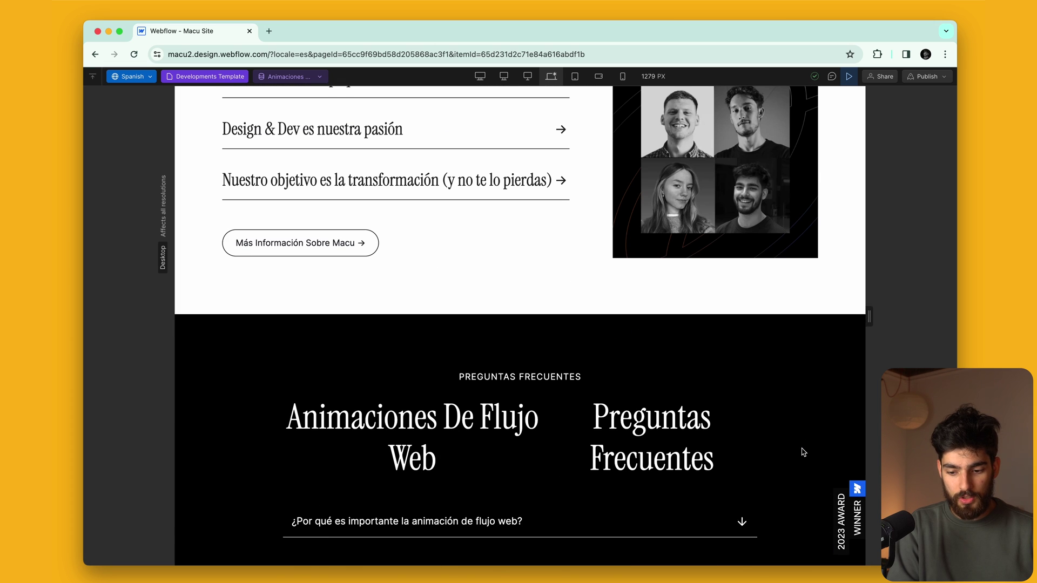
double_click(868, 316)
scroll(788, 394, down, 4)
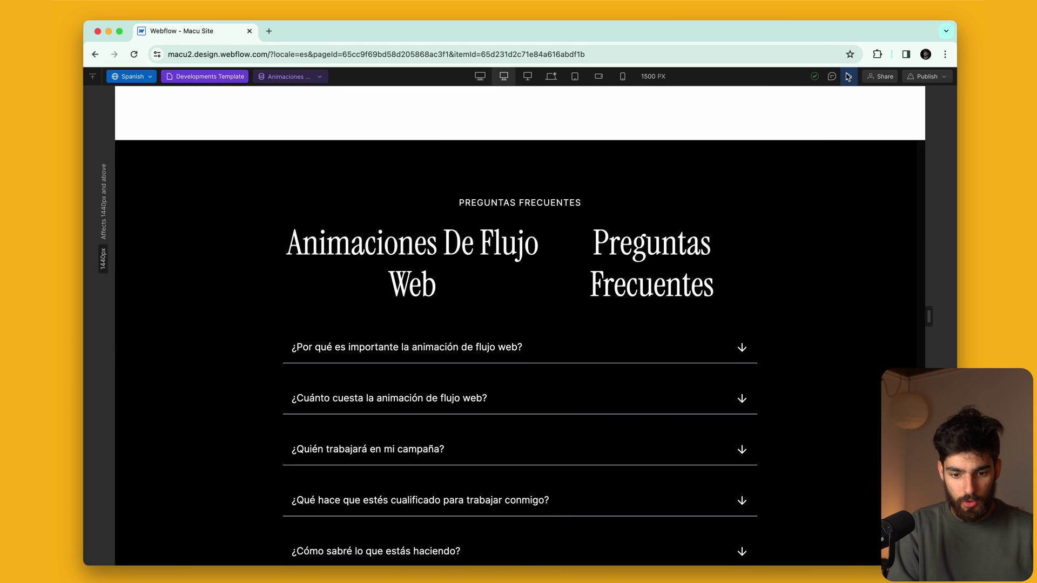
click(849, 76)
click(501, 76)
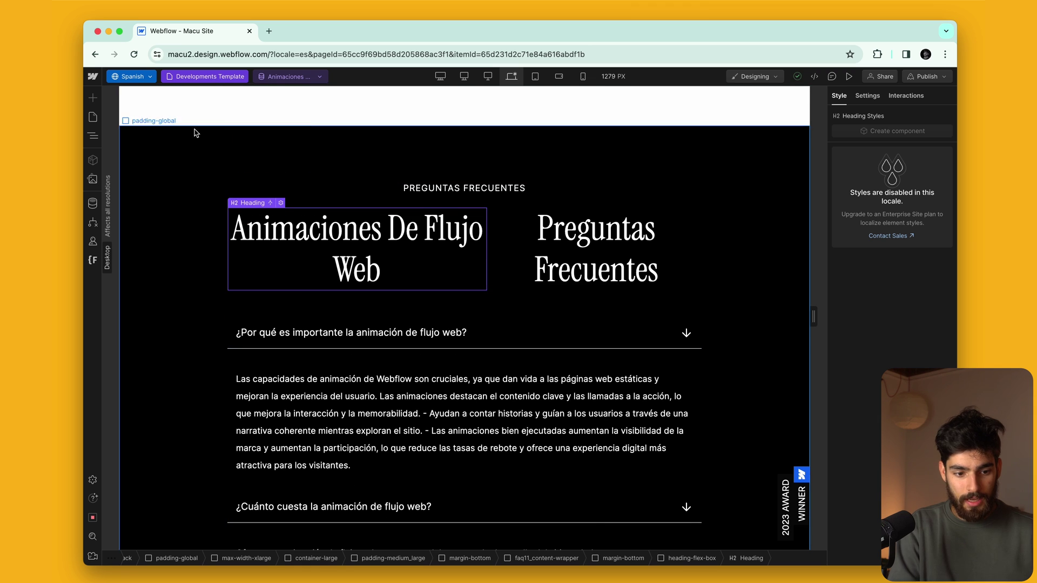
Switch to the English locale and set the FAQ heading-flex-box's line breaking to No wrap
click(140, 80)
click(141, 96)
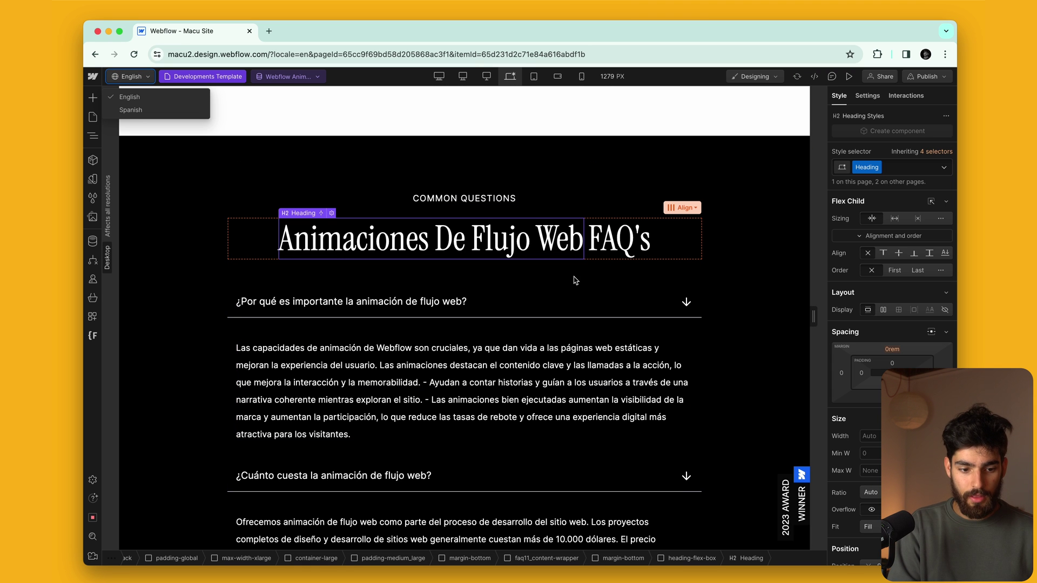
click(378, 232)
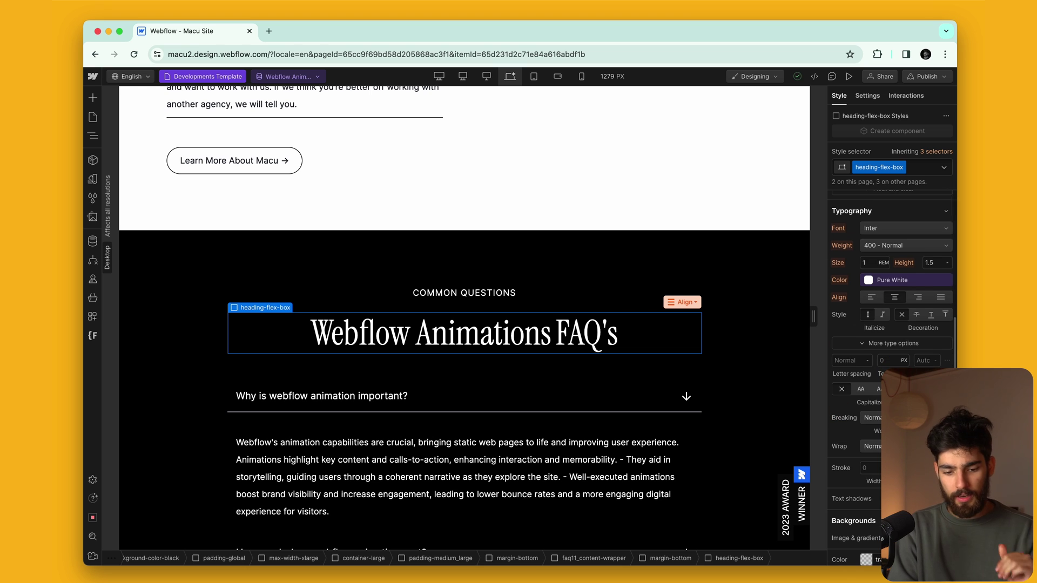
scroll(892, 378, down, 3)
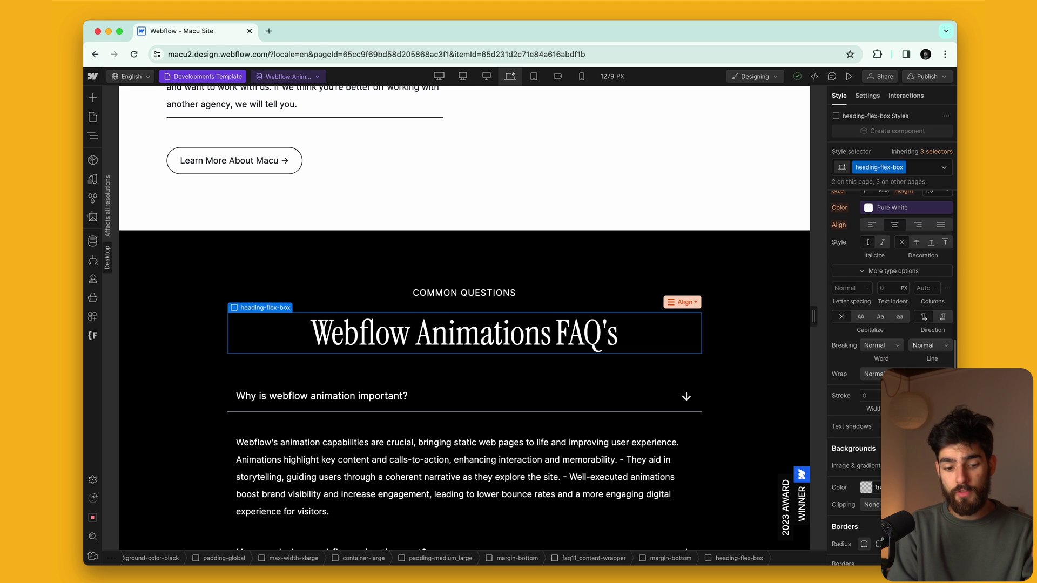
scroll(922, 308, down, 2)
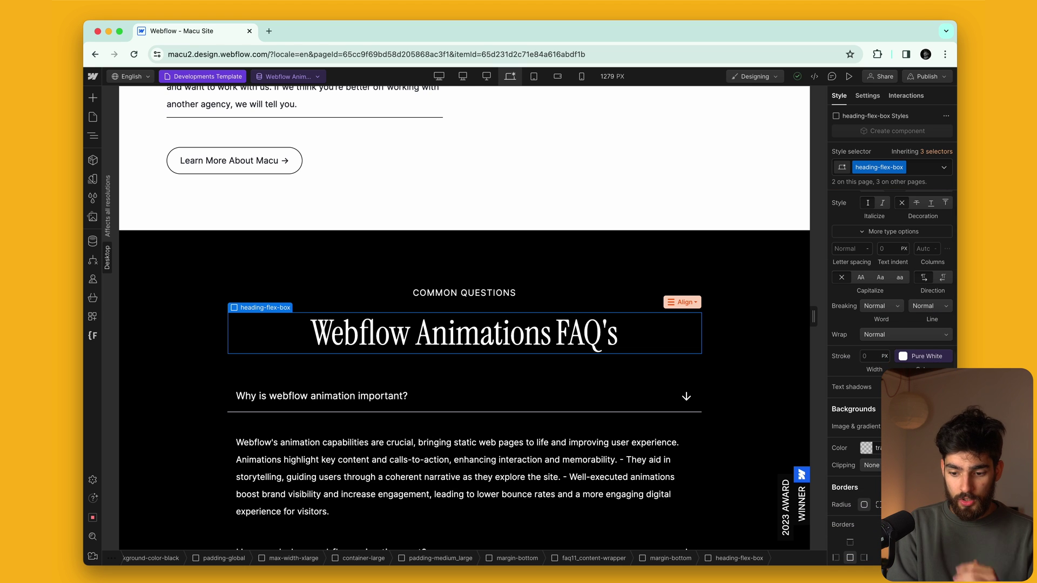
click(921, 311)
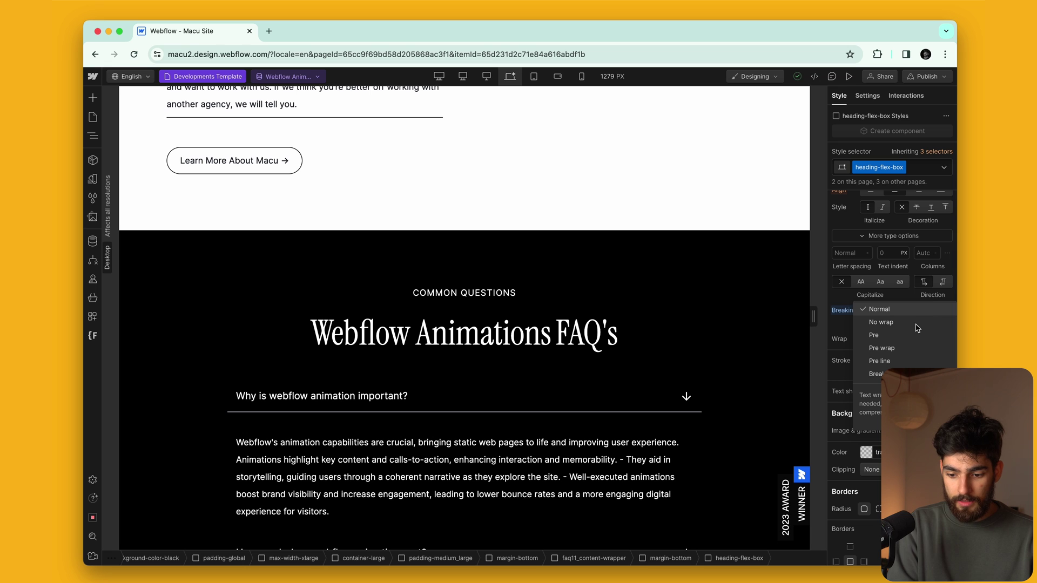
click(917, 323)
click(875, 338)
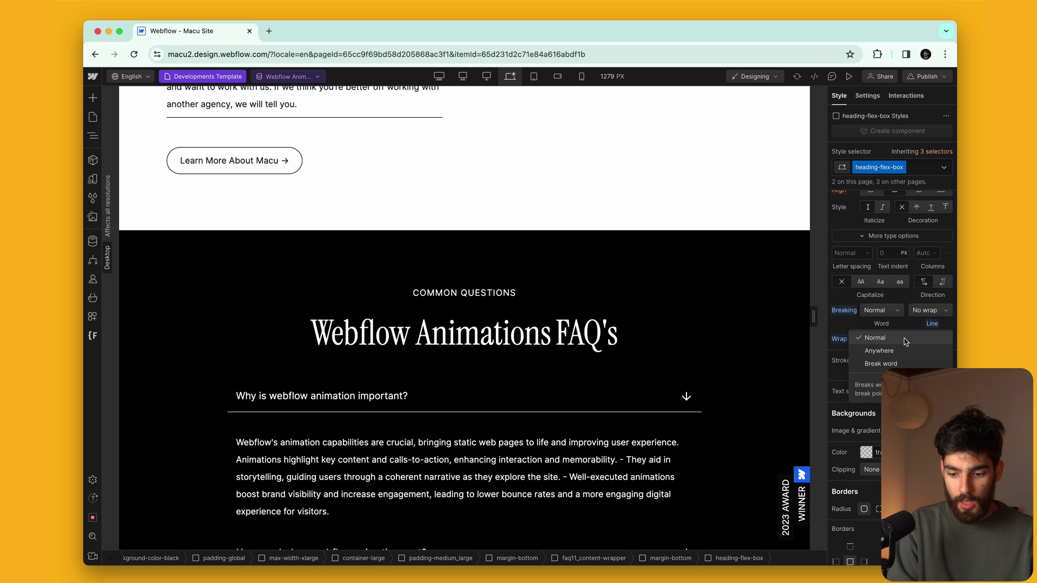
click(841, 341)
Return to the Spanish locale and check the FAQ section at the tablet, mobile landscape and desktop breakpoints
click(131, 76)
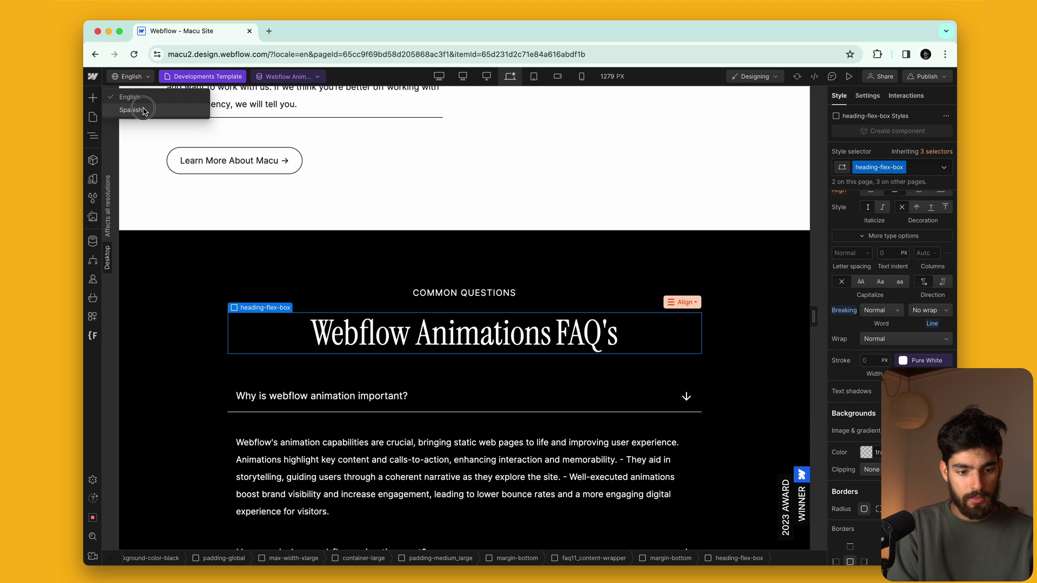
click(143, 110)
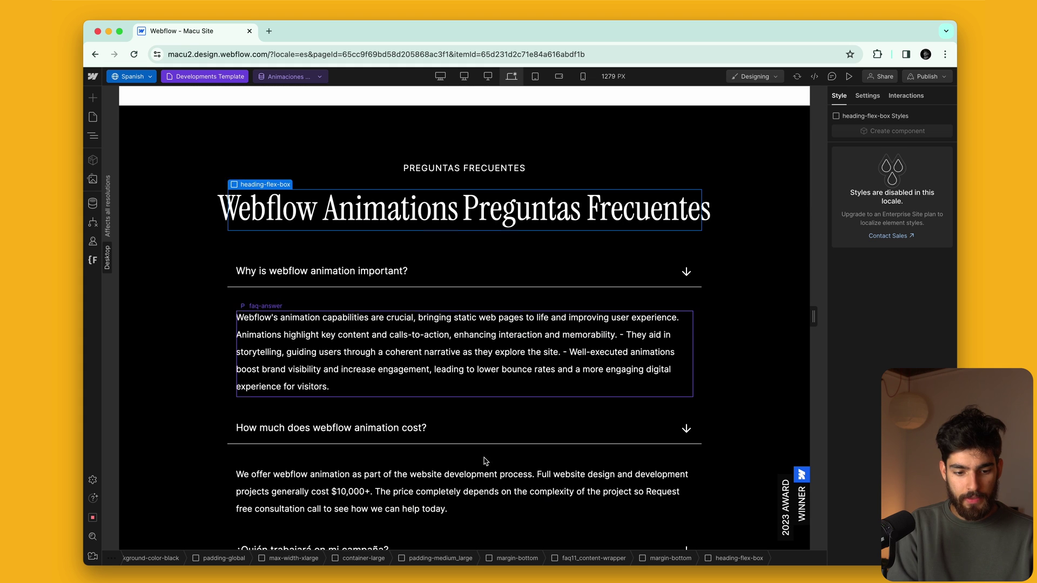
click(535, 76)
click(559, 76)
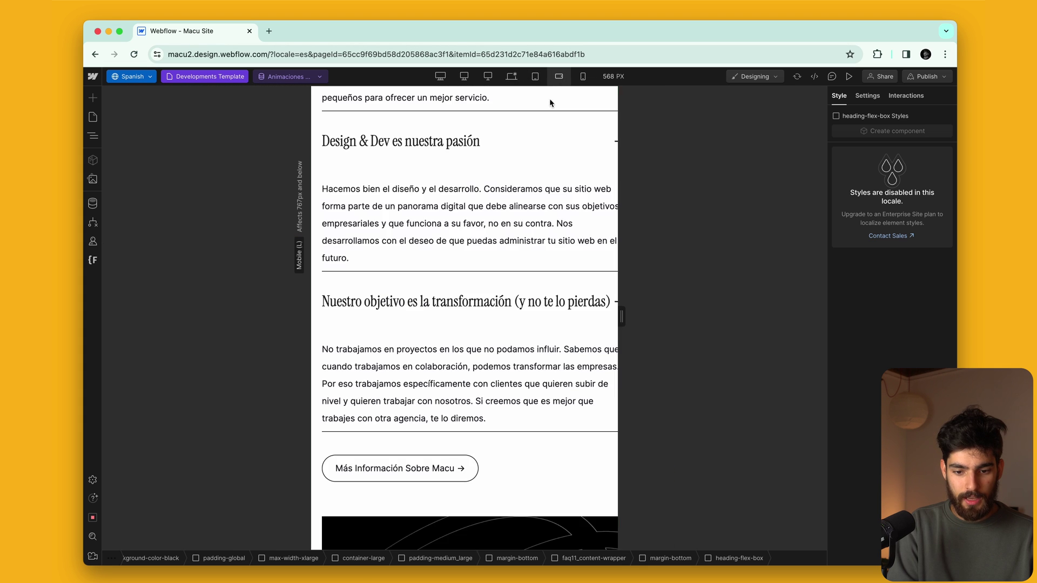
scroll(512, 291, left, 5)
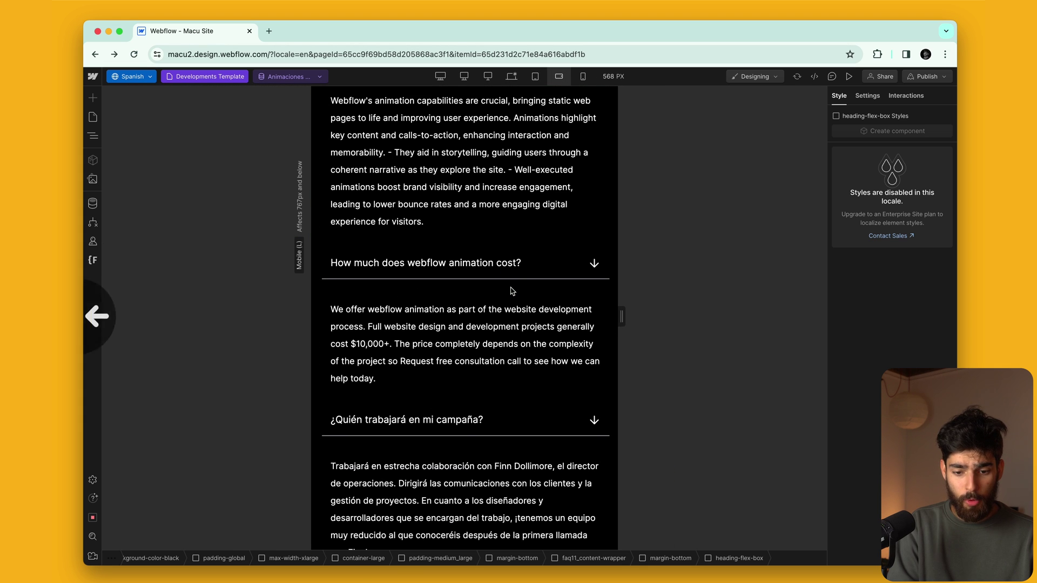
click(511, 76)
scroll(488, 411, up, 15)
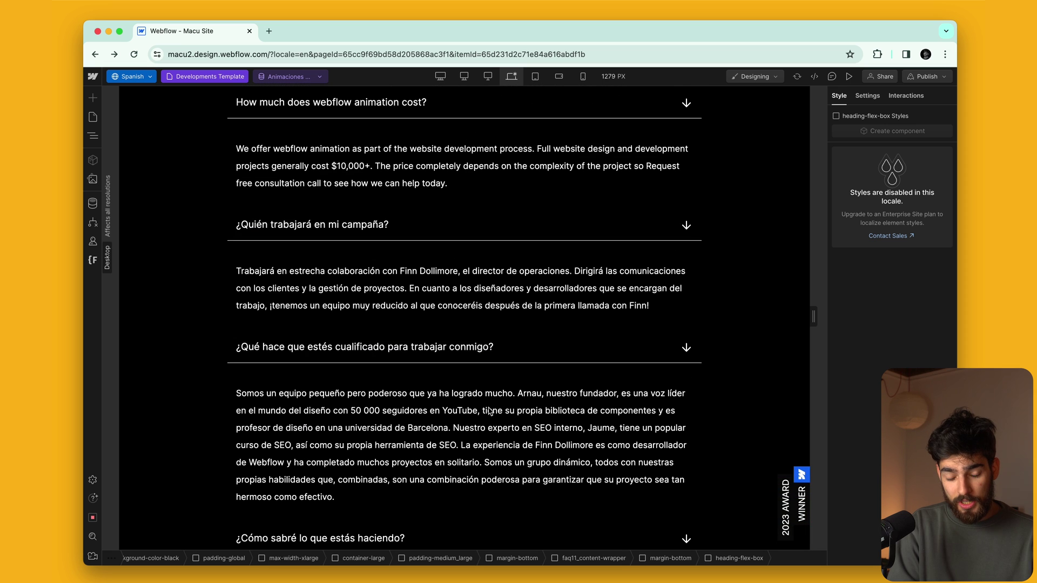
Try to undo the last change to the FAQ heading from the Spanish locale
key(super+z)
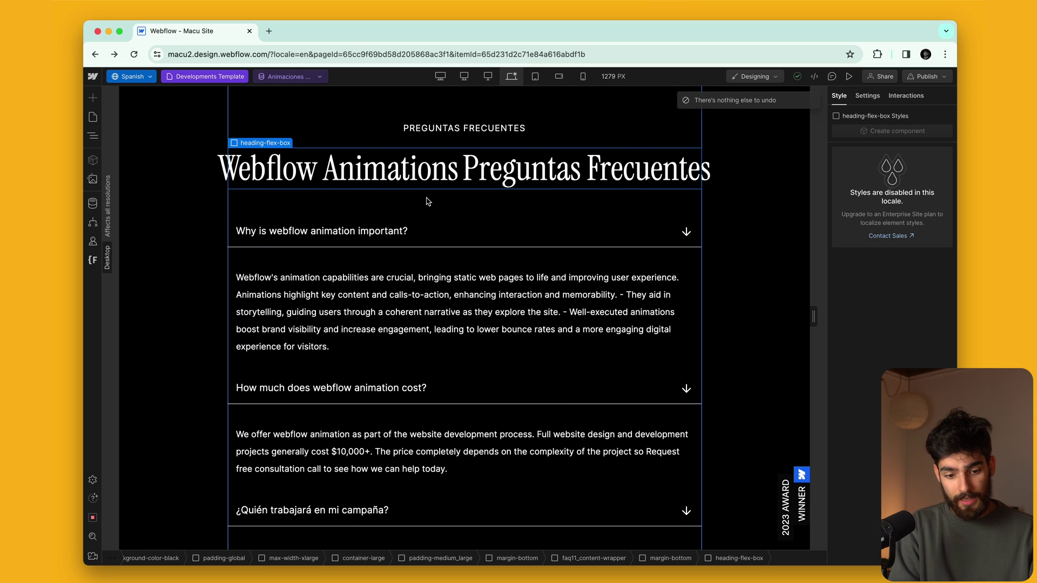
click(430, 231)
scroll(204, 259, left, 5)
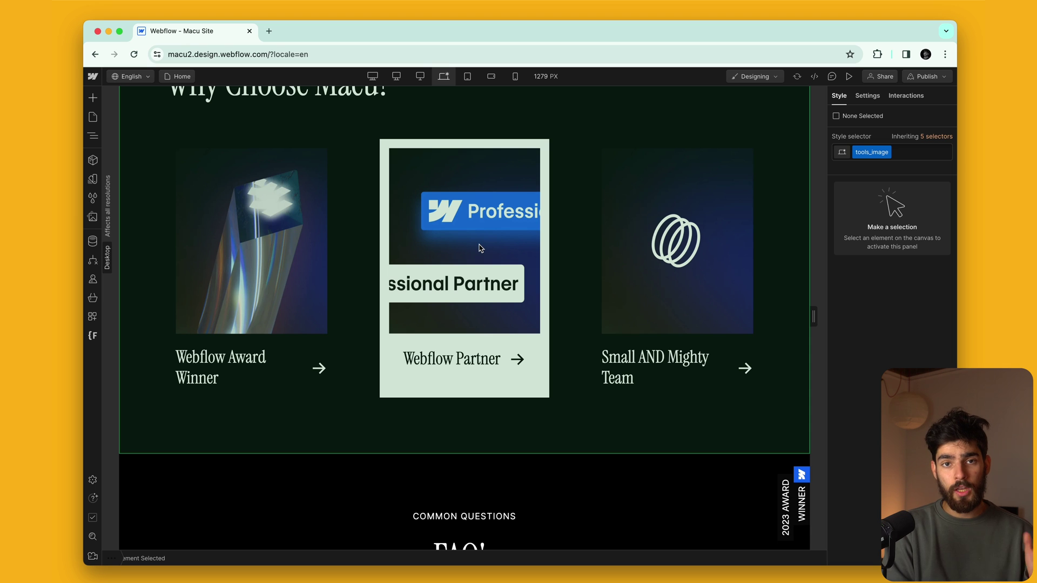
Open the Why Macu component on the English home page and display the Webflow Partner image's settings
double_click(466, 218)
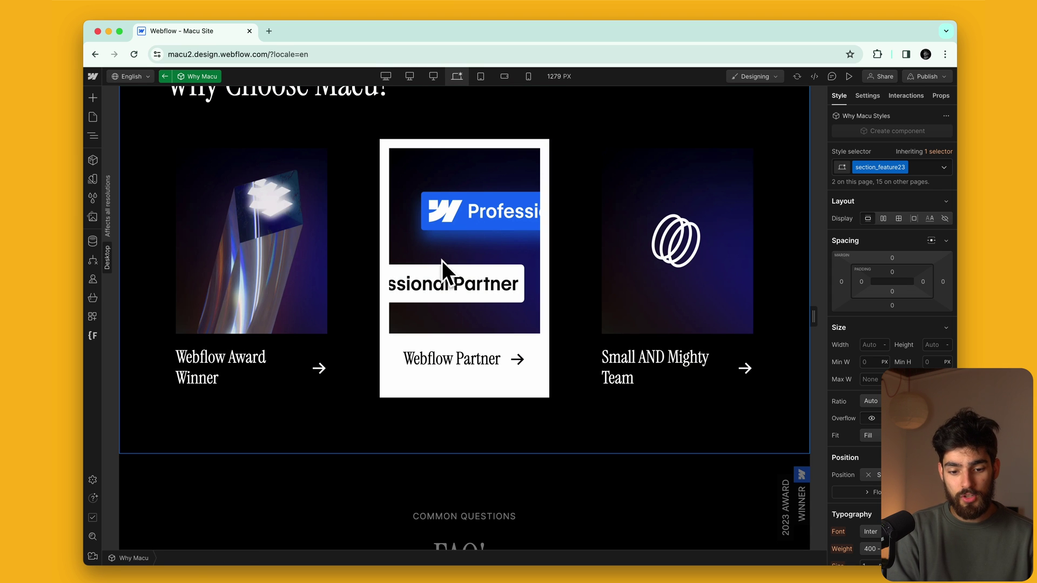
click(477, 247)
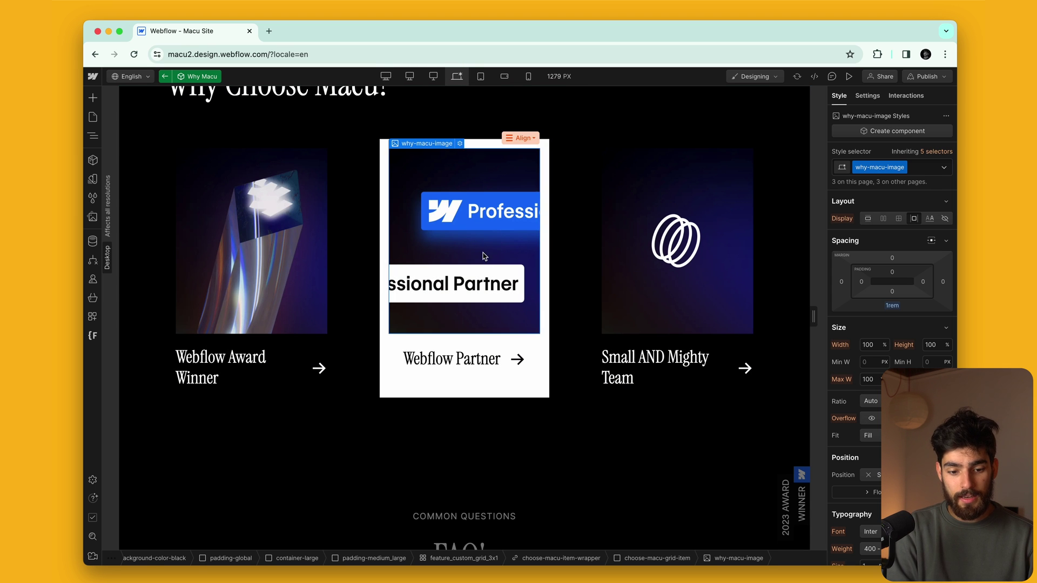
click(460, 144)
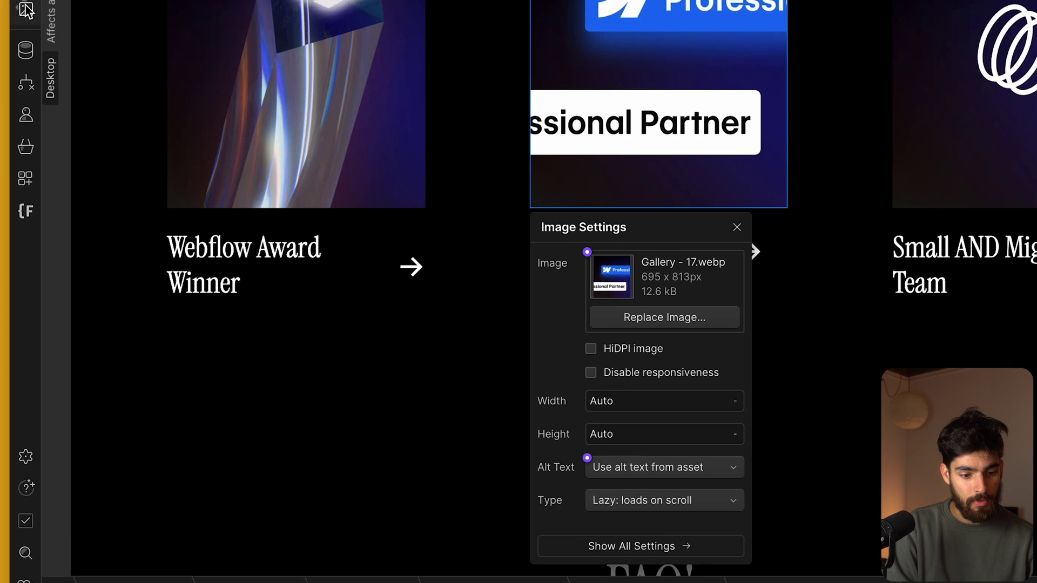
Find Gallery - 17.webp in the site assets and open its asset details with the alt text
click(93, 216)
scroll(154, 344, down, 5)
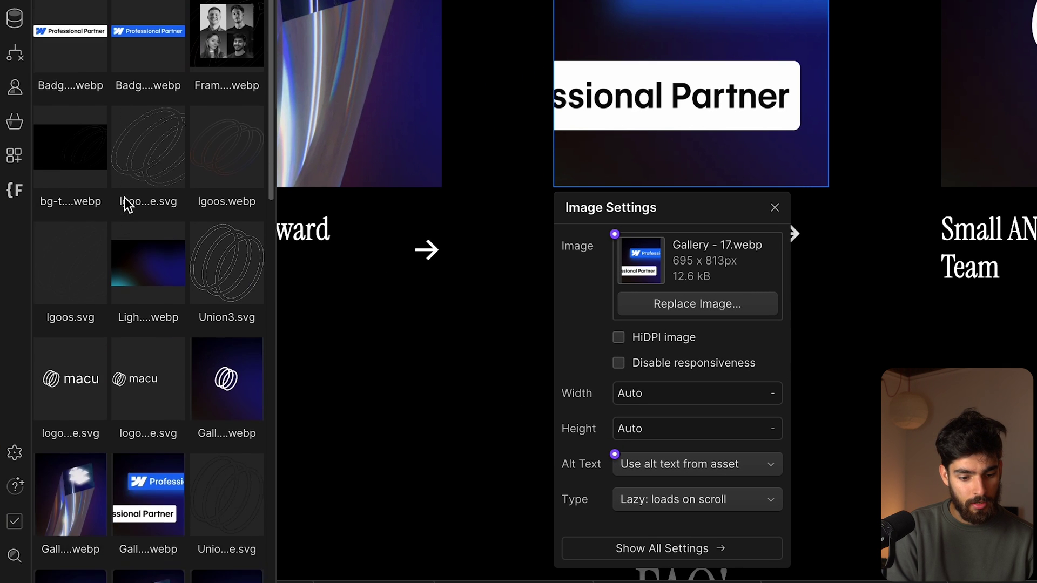
scroll(171, 157, down, 5)
click(172, 155)
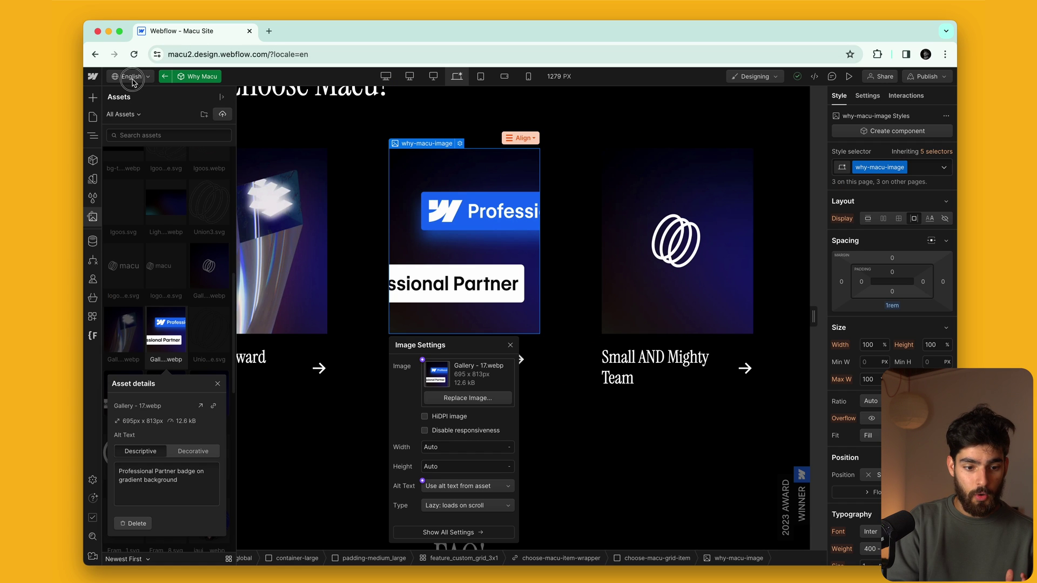
Switch to the Spanish locale and translate the alt text of Gallery - 17.webp into Spanish
click(133, 77)
click(131, 111)
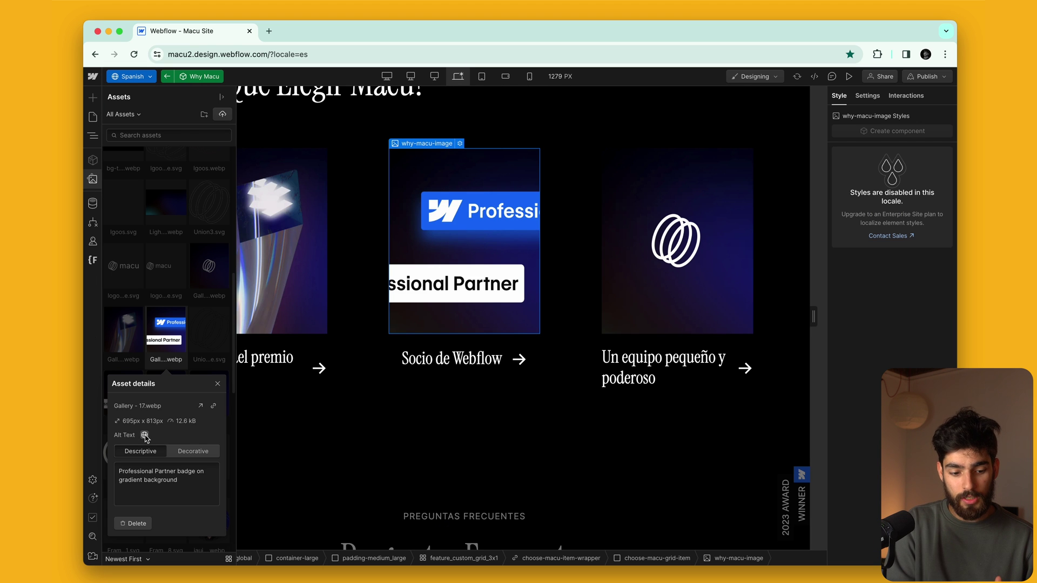
scroll(143, 318, down, 5)
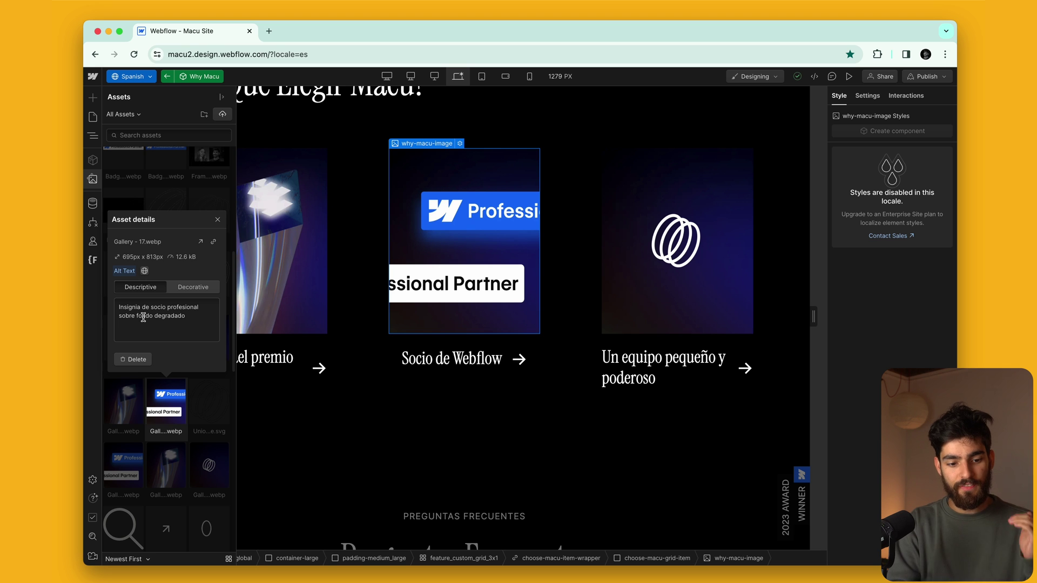
Close the asset details and exit the Why Macu component to return to the Spanish home page
click(406, 437)
scroll(406, 438, down, 7)
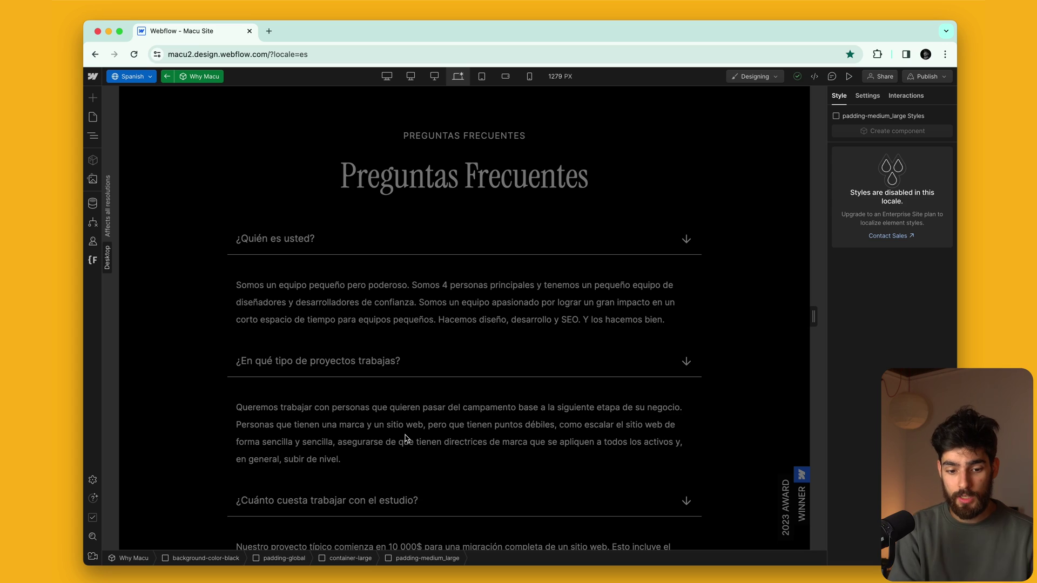
key(Escape)
Check the footer links on the Spanish home page, preview the page and open the 3D Website Design link to examine it
scroll(171, 151, down, 20)
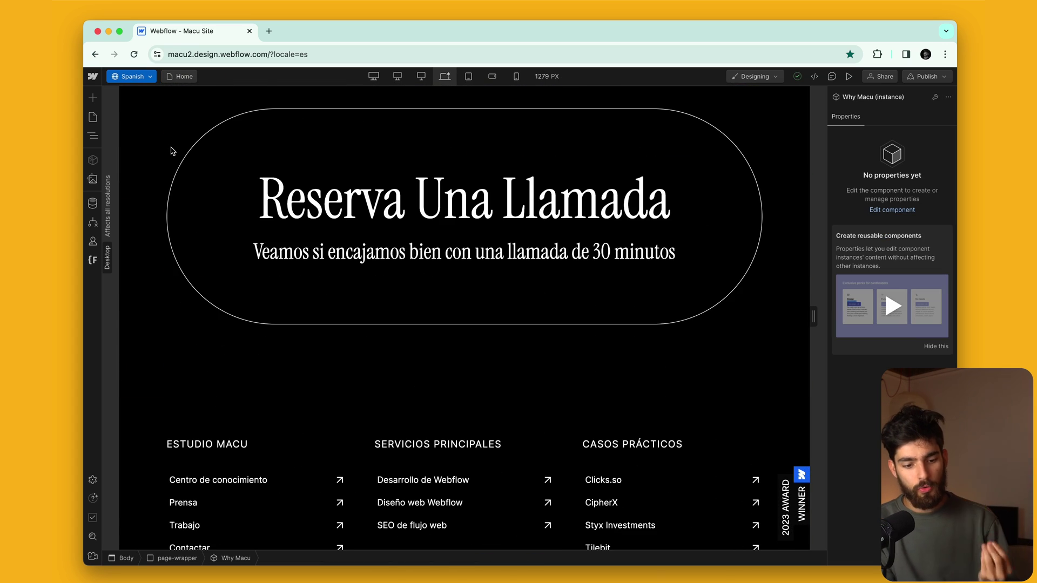
scroll(172, 150, down, 10)
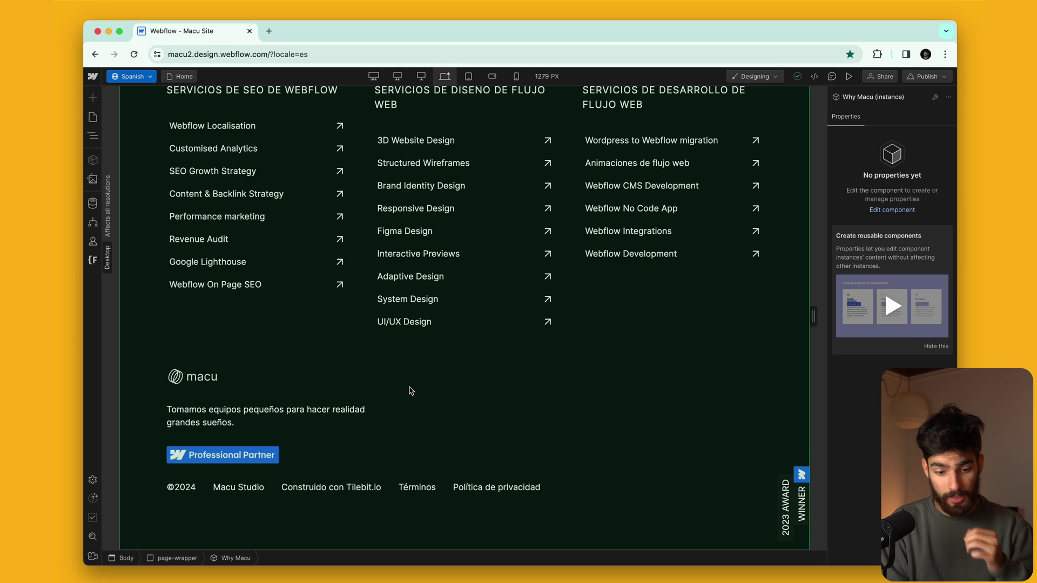
scroll(410, 390, up, 5)
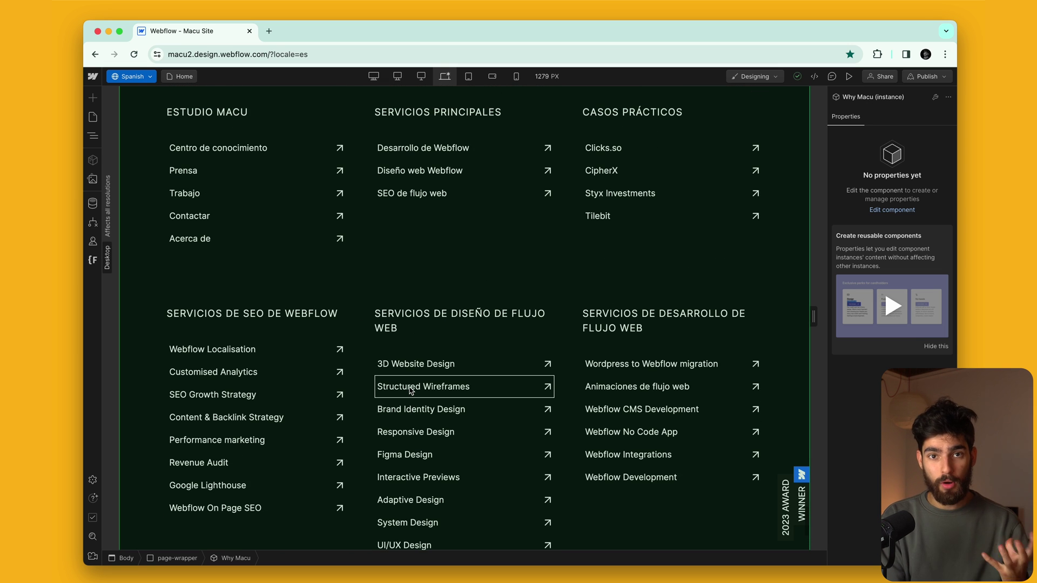
scroll(411, 391, up, 4)
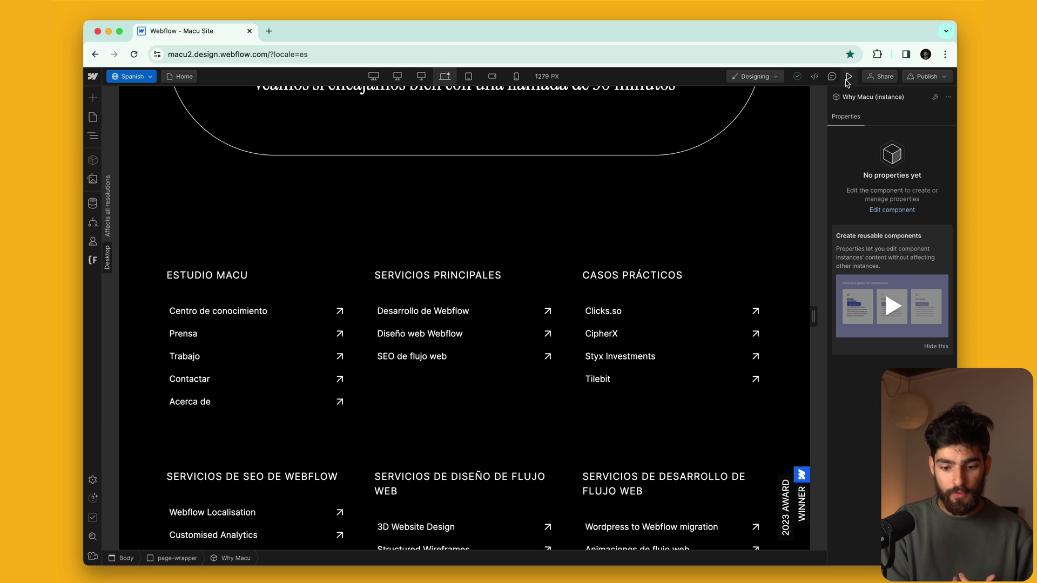
click(848, 77)
scroll(465, 366, down, 7)
scroll(465, 366, up, 3)
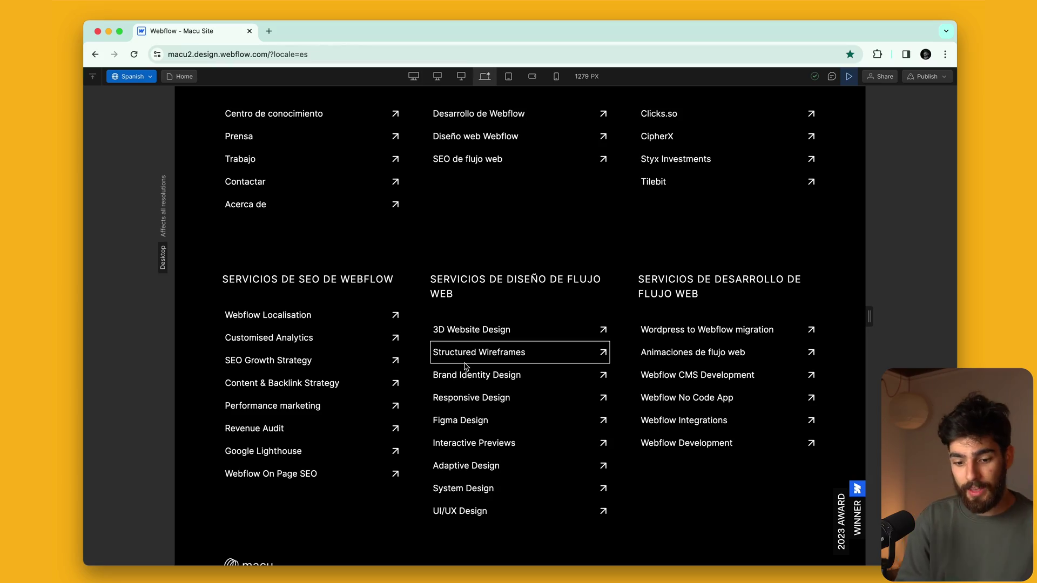
click(464, 364)
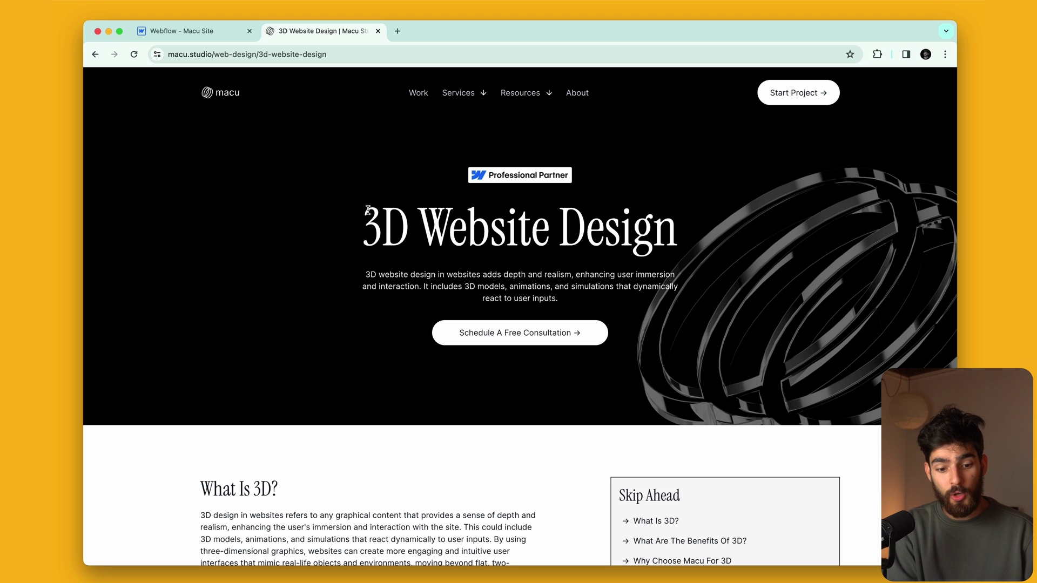
scroll(365, 233, down, 10)
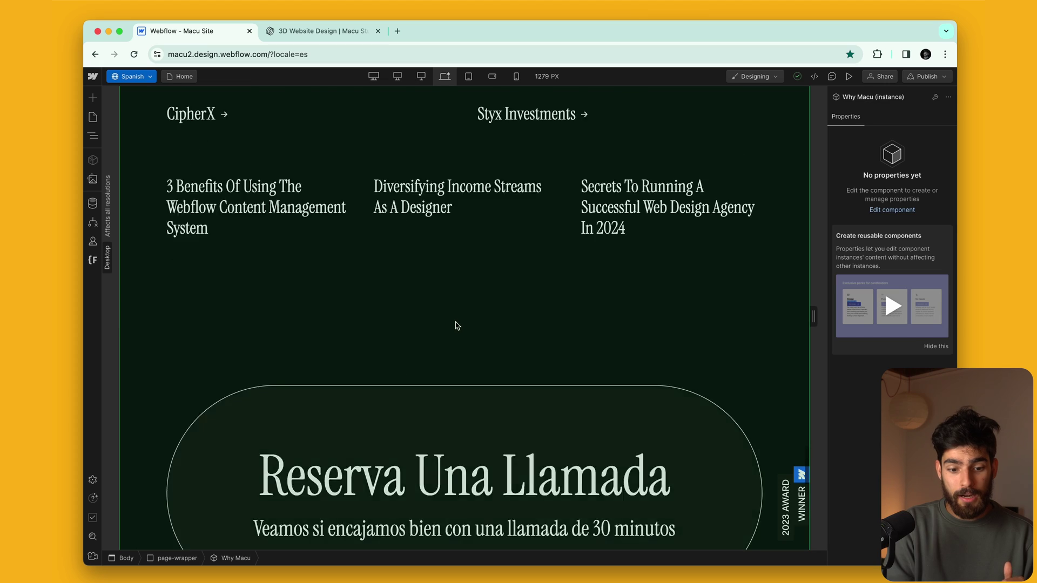
Return to the Spanish home page in the Designer and preview the footer's SEO, design and development service links for untranslated names
scroll(456, 324, up, 10)
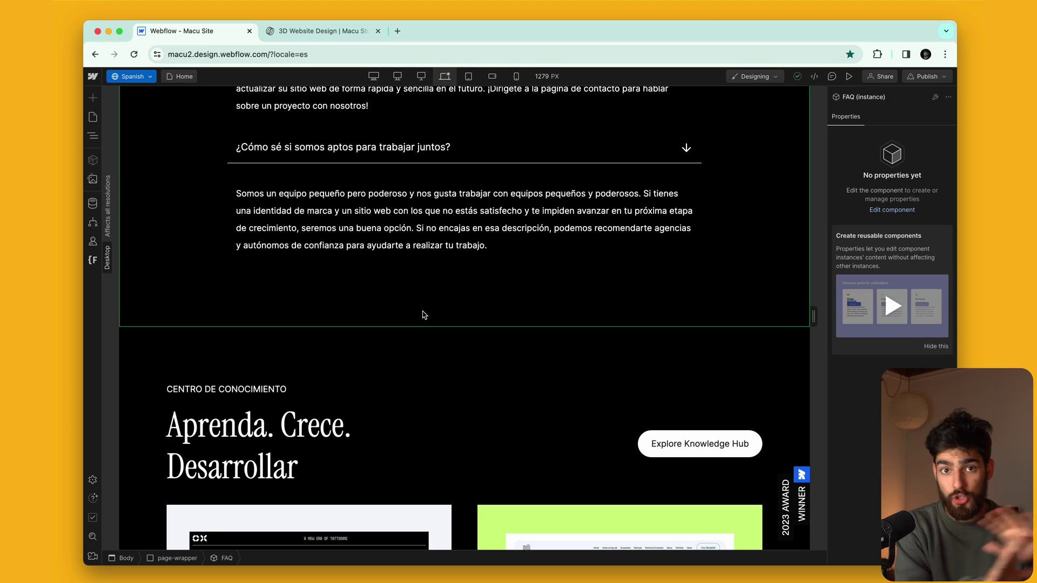
scroll(424, 315, down, 20)
scroll(464, 319, up, 3)
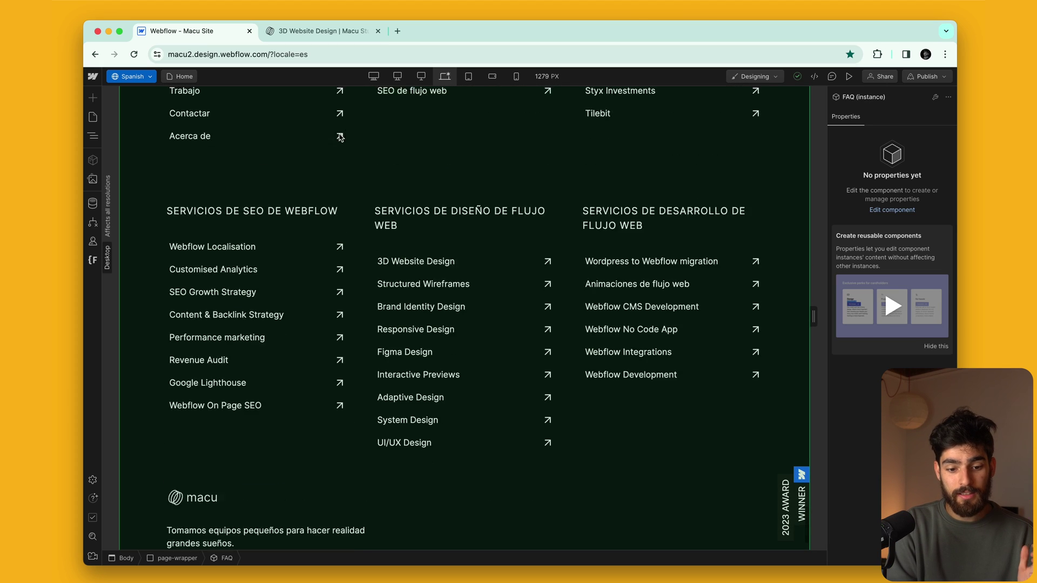
click(850, 77)
scroll(495, 227, down, 5)
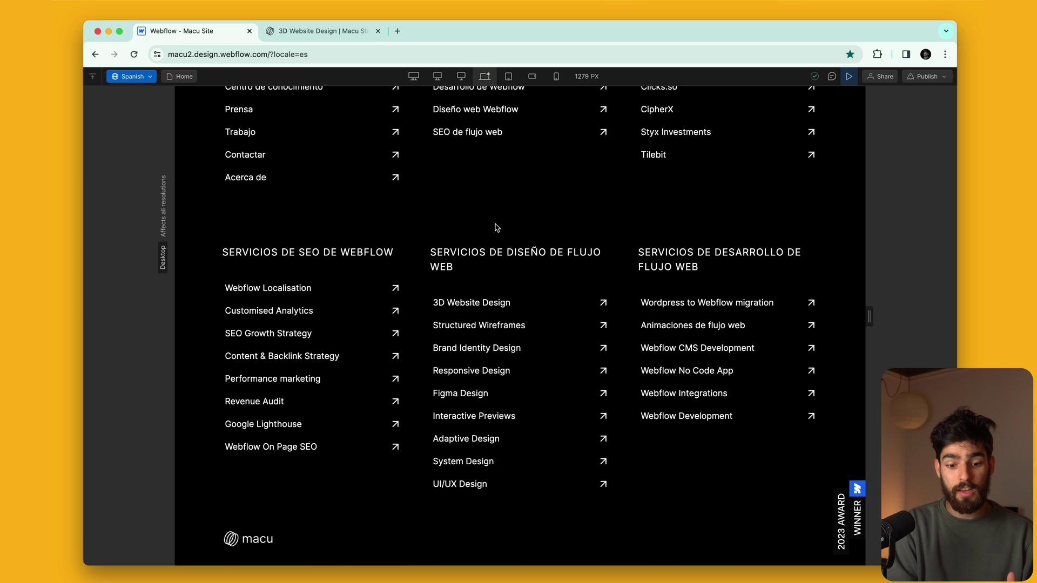
scroll(497, 228, up, 2)
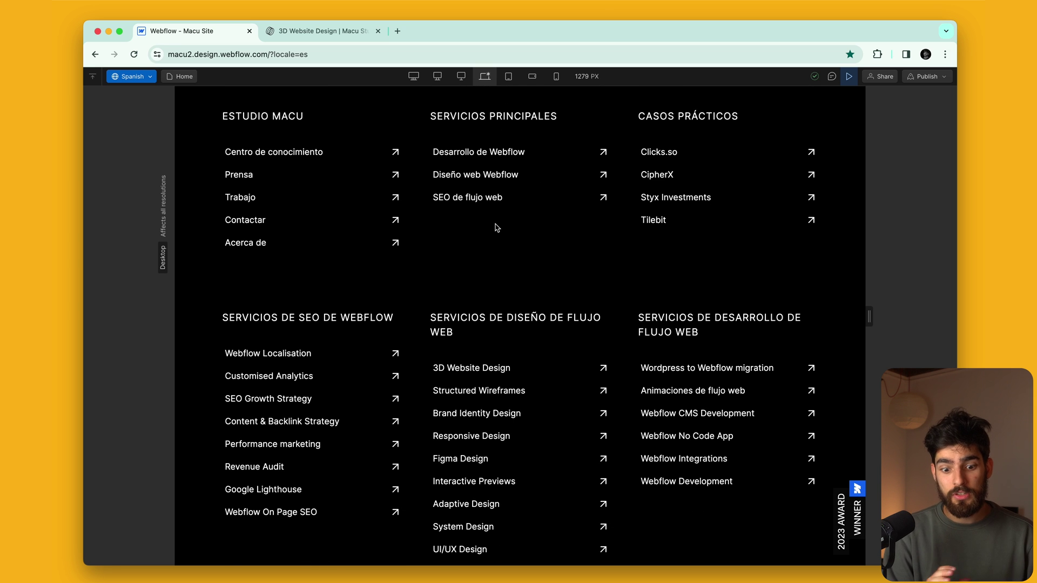
scroll(497, 227, down, 2)
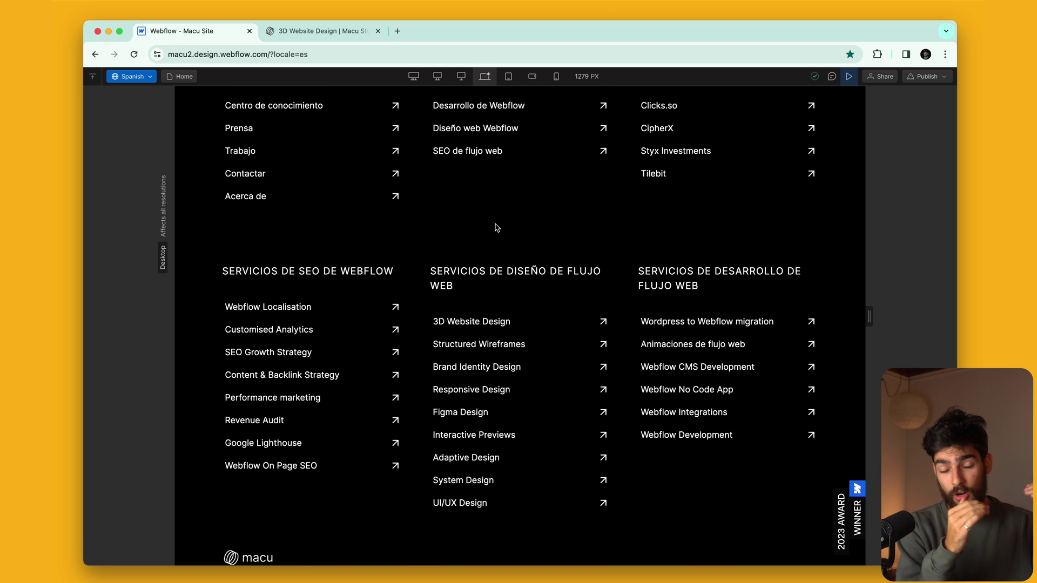
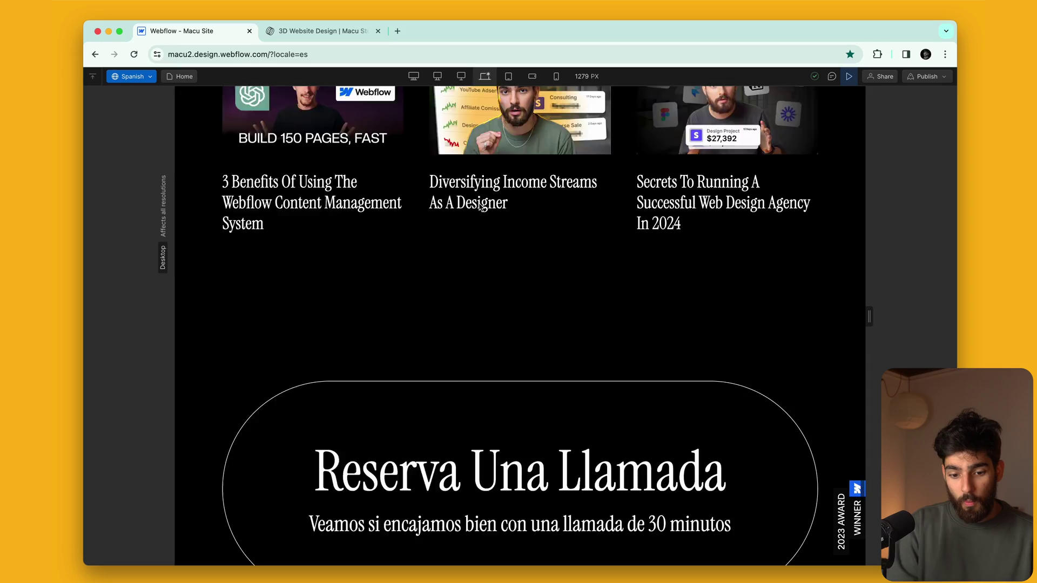
Examine the three service cards and the footer's closing section in the preview for remaining English text
scroll(479, 207, up, 10)
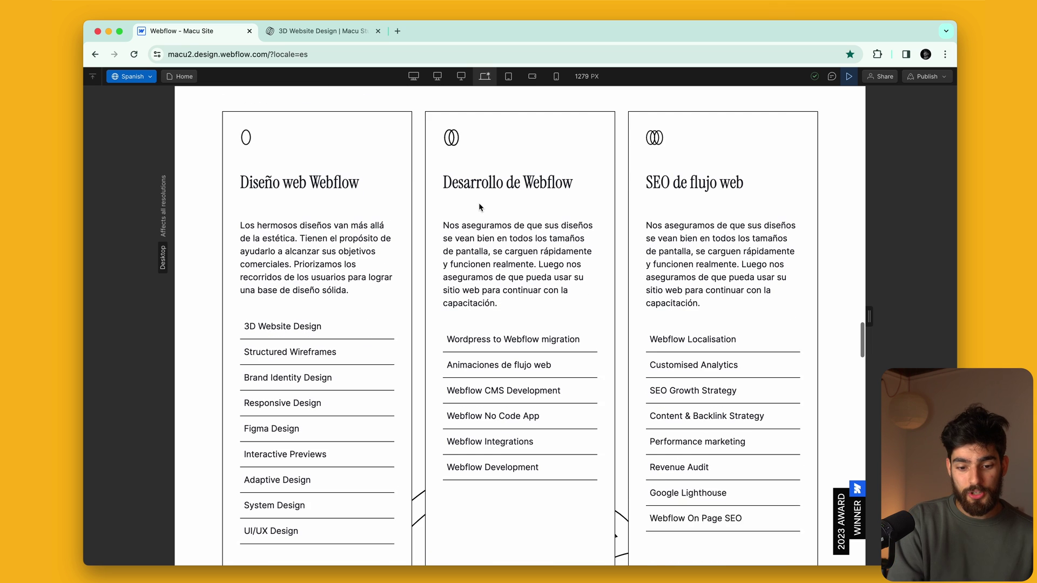
scroll(479, 205, up, 1)
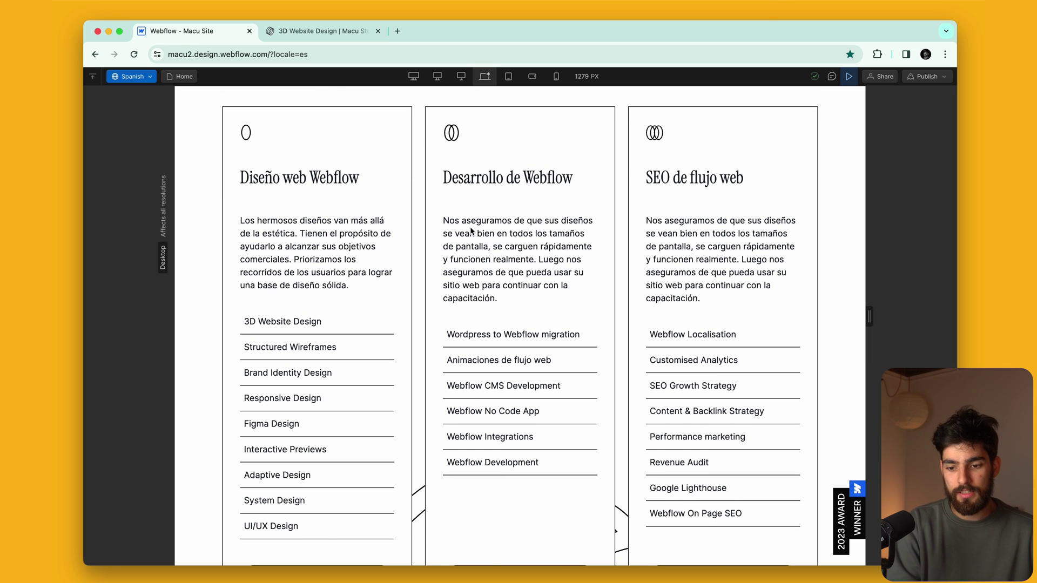
scroll(471, 232, down, 15)
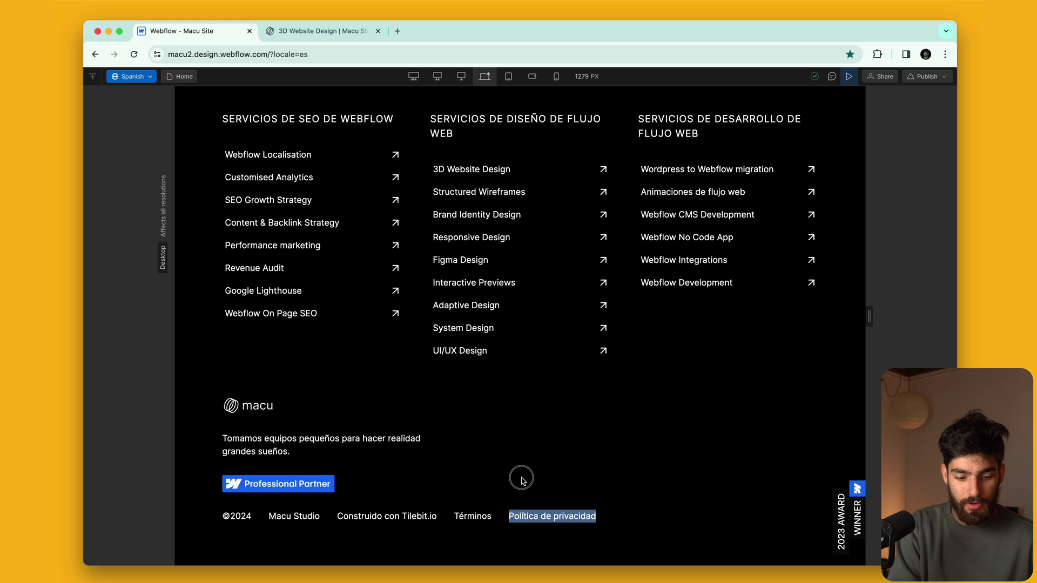
drag(522, 479, 412, 435)
click(402, 476)
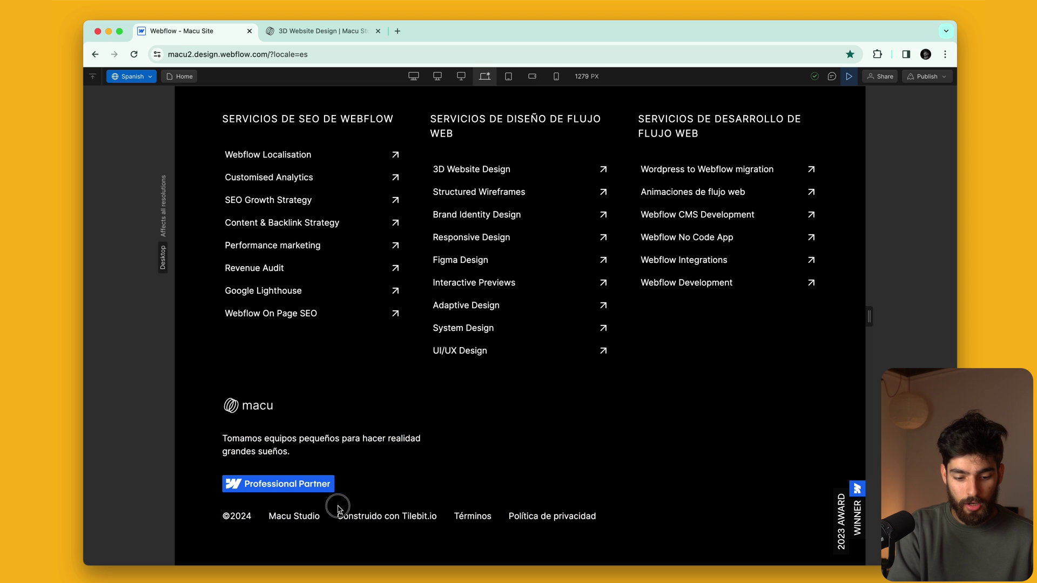
scroll(469, 475, up, 20)
scroll(472, 484, up, 3)
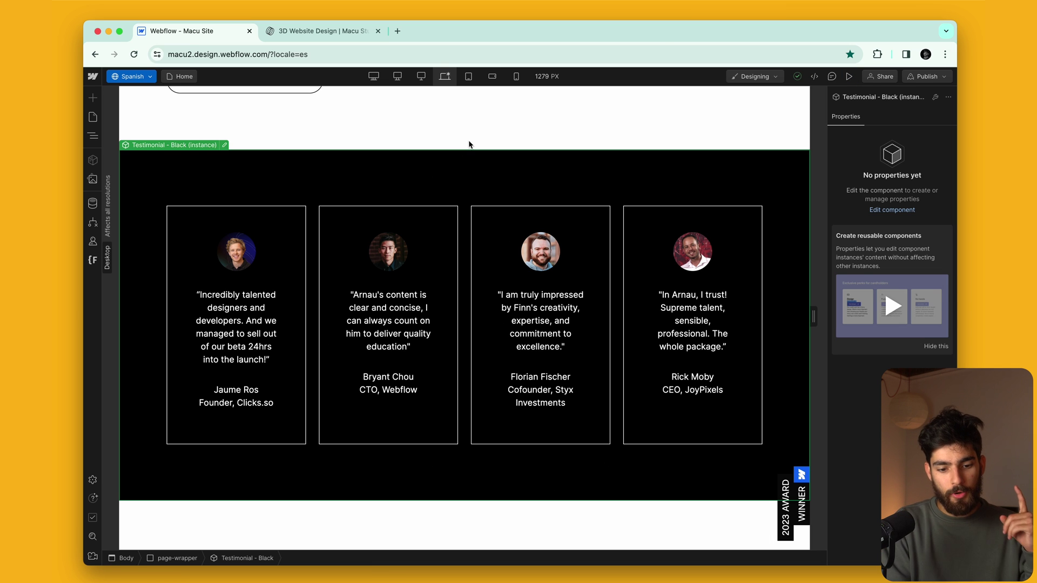
Review the Spanish home page in the Designer from the project and testimonial sections to the FAQ and blog cards for untranslated content
scroll(456, 209, down, 20)
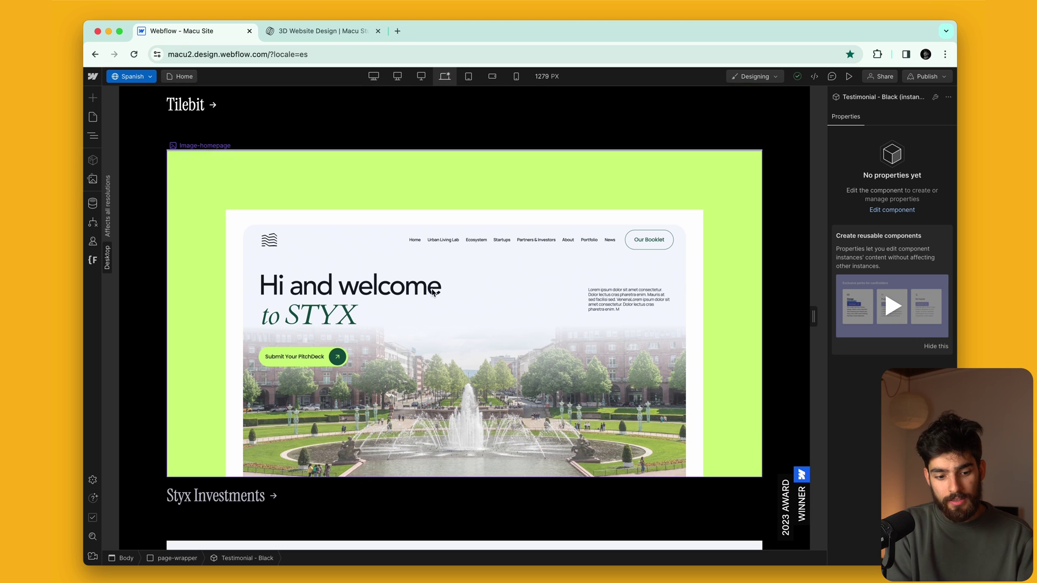
scroll(241, 308, down, 4)
click(243, 305)
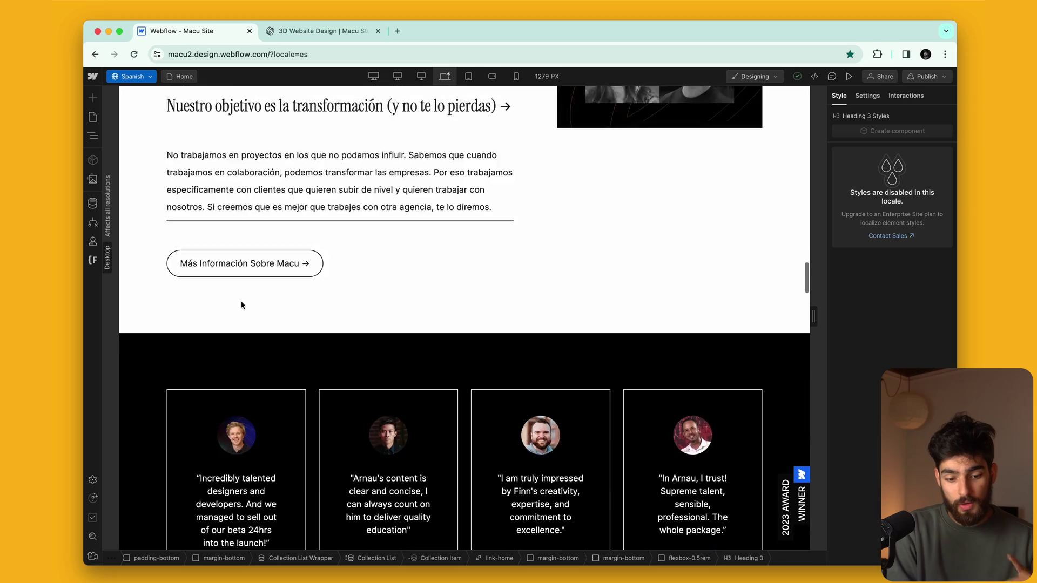
scroll(242, 306, down, 5)
click(624, 442)
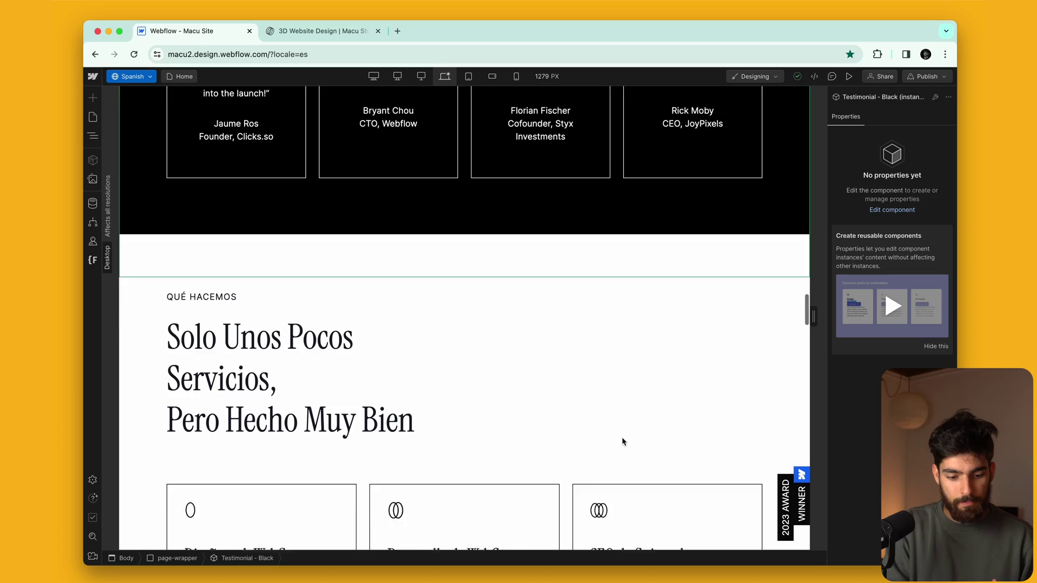
scroll(623, 441, down, 20)
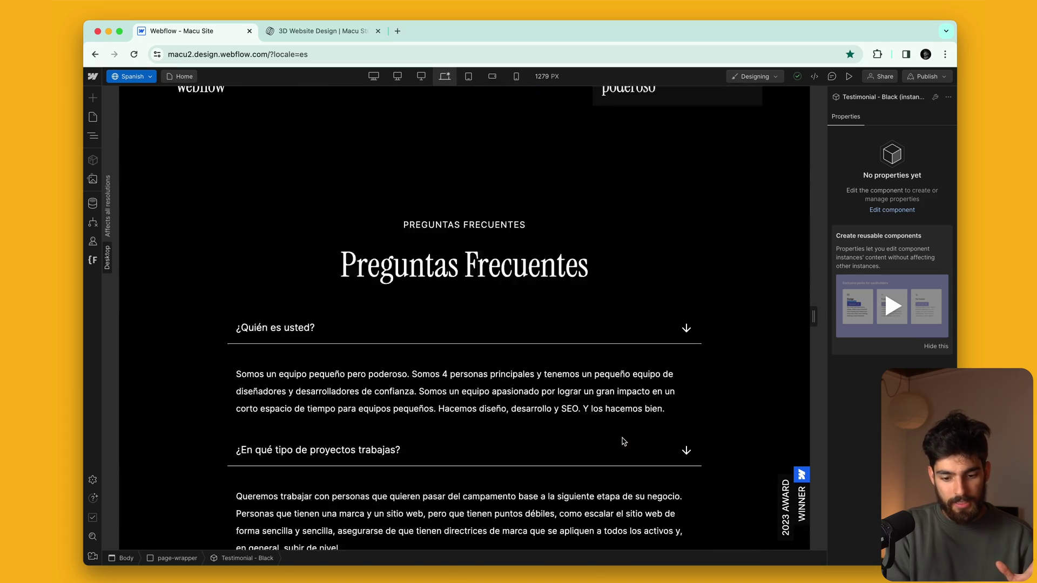
scroll(623, 442, down, 10)
scroll(623, 441, up, 5)
scroll(620, 440, down, 3)
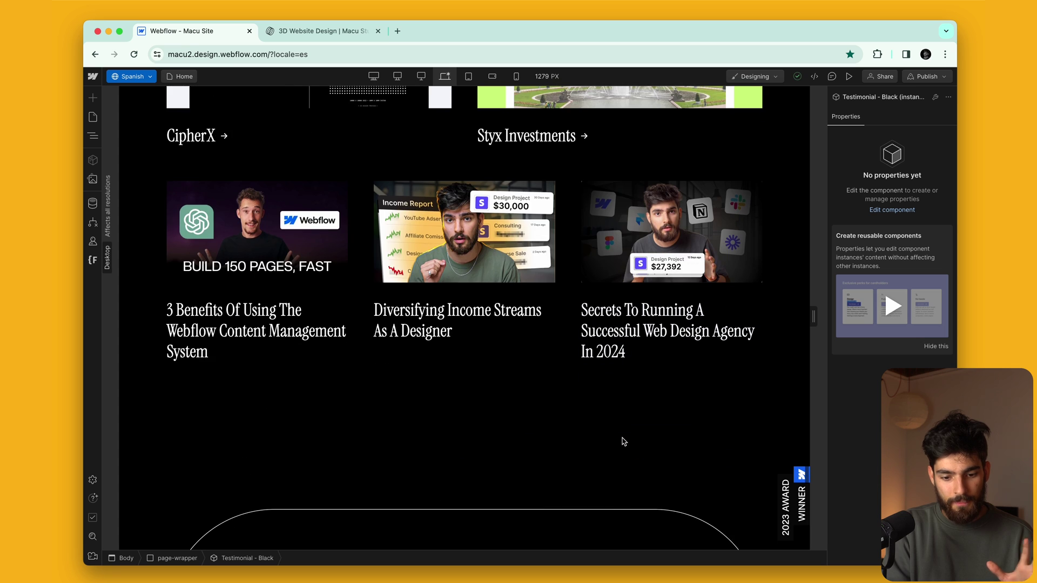
Preview the page, open the Diversifying Income Streams As A Designer article and widen the preview to about 1425 px
click(849, 76)
scroll(614, 297, up, 5)
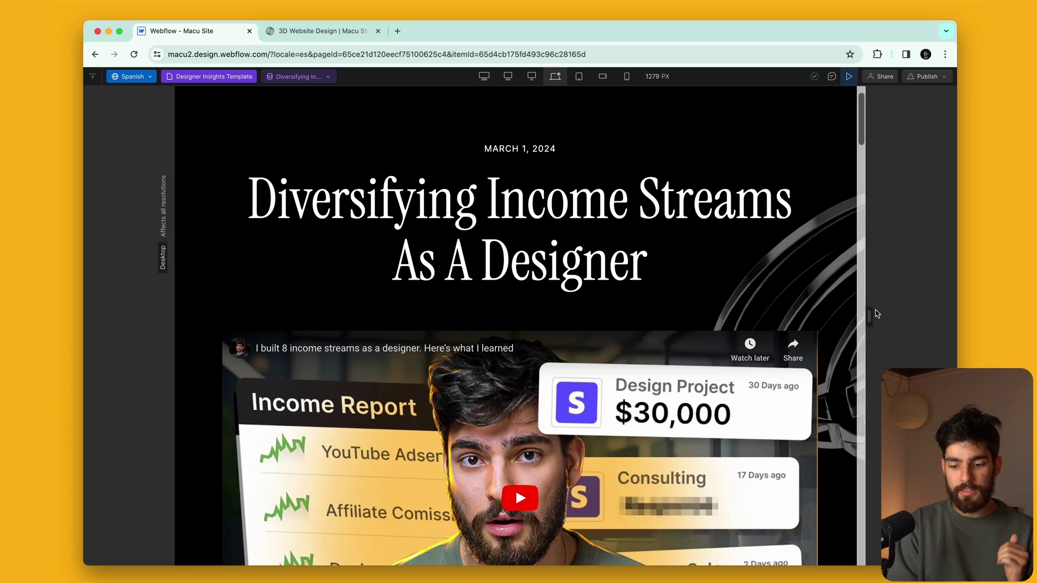
drag(867, 318, 908, 316)
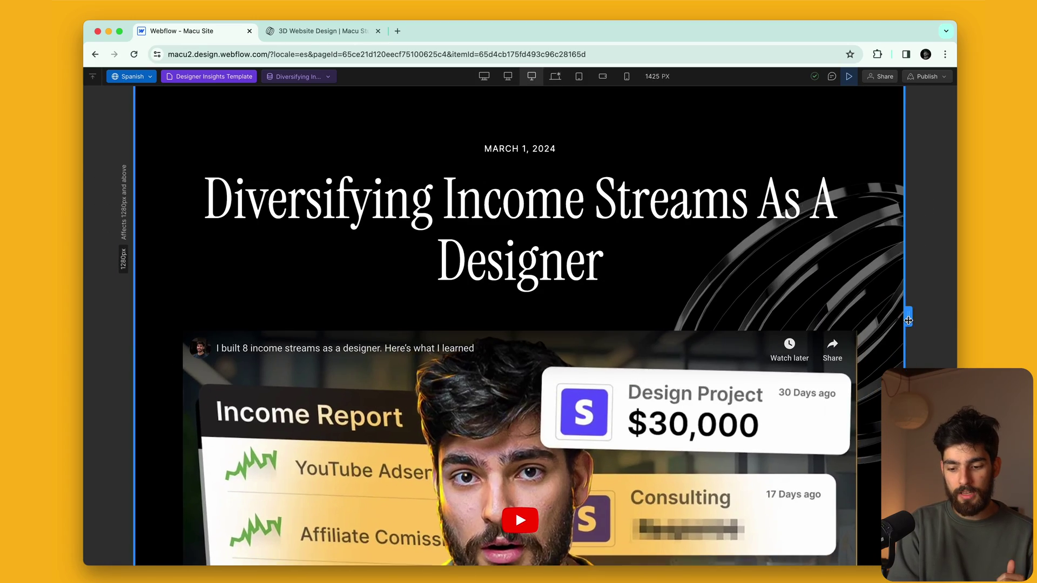
Examine the article's heading, video, body text, table of contents and Knowledge Hub section for content that still needs Spanish translation
scroll(875, 336, down, 8)
scroll(875, 336, down, 5)
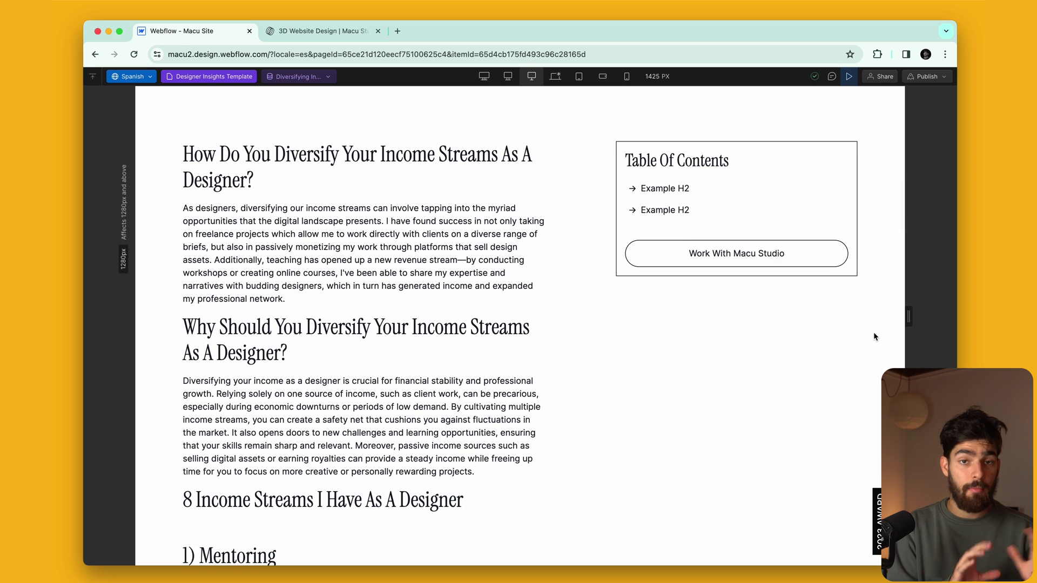
click(286, 141)
scroll(502, 405, up, 12)
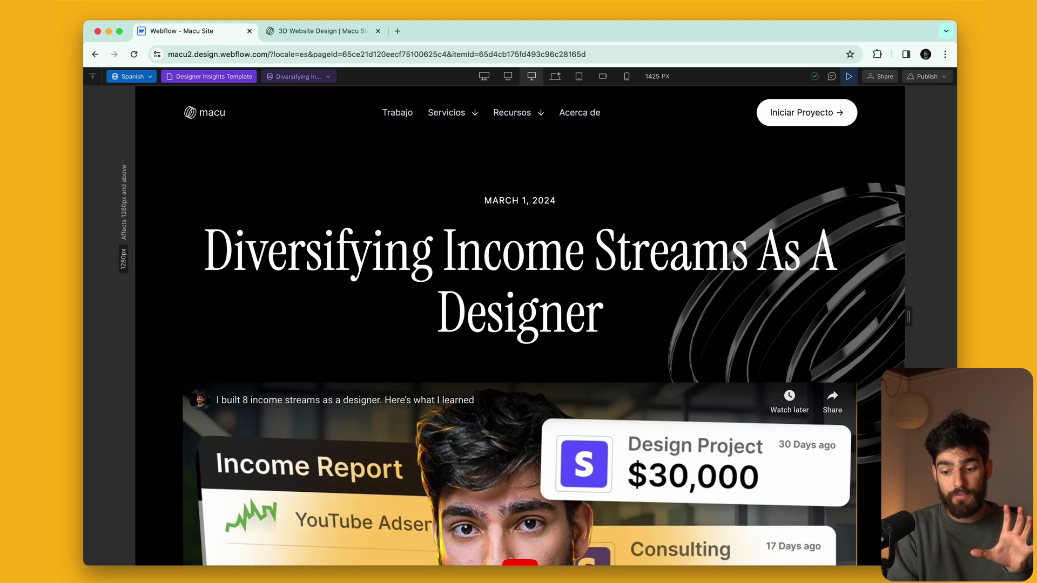
scroll(515, 322, down, 5)
scroll(515, 322, up, 1)
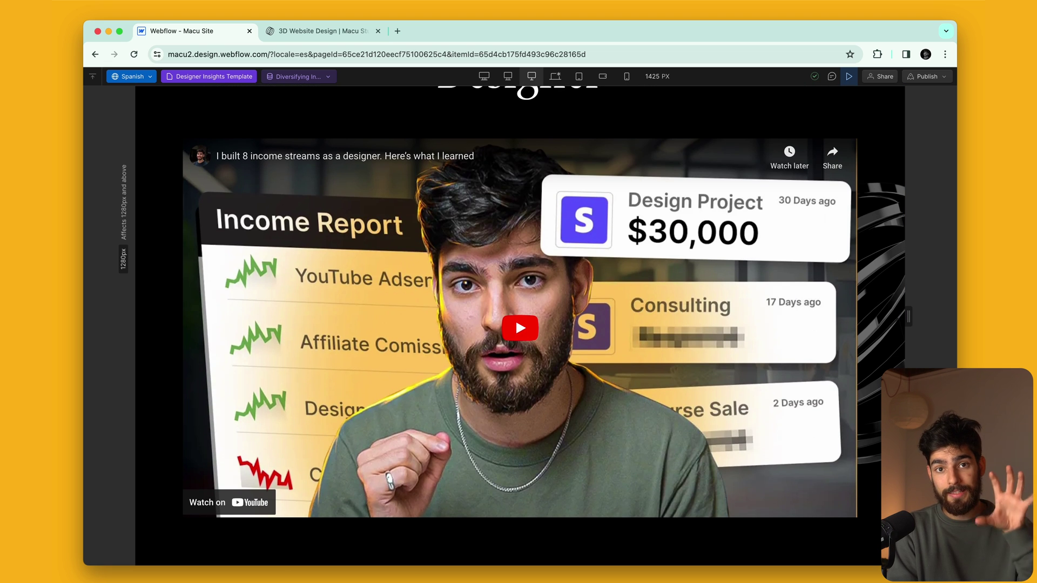
scroll(515, 318, up, 5)
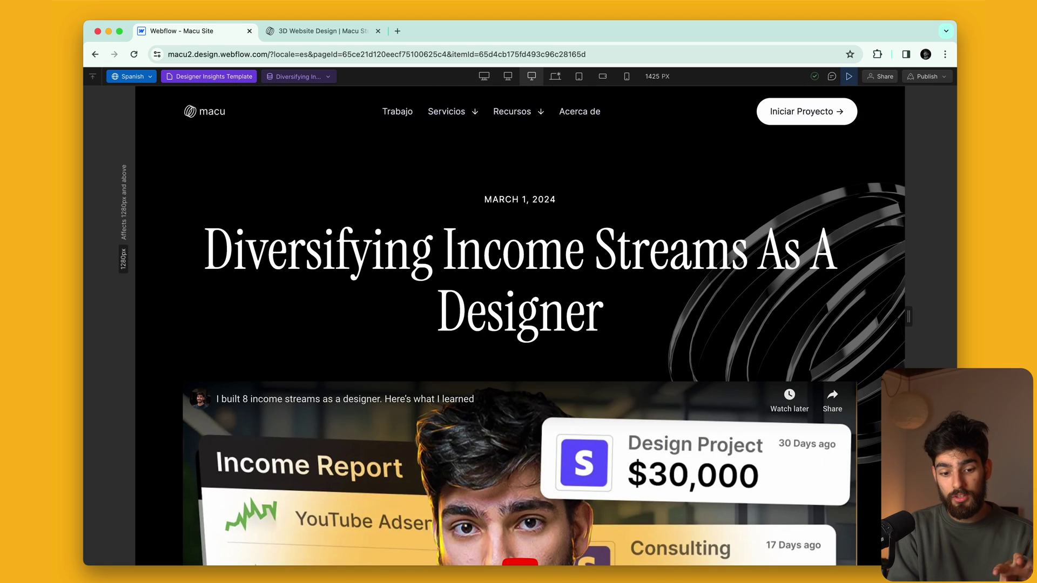
scroll(519, 325, down, 5)
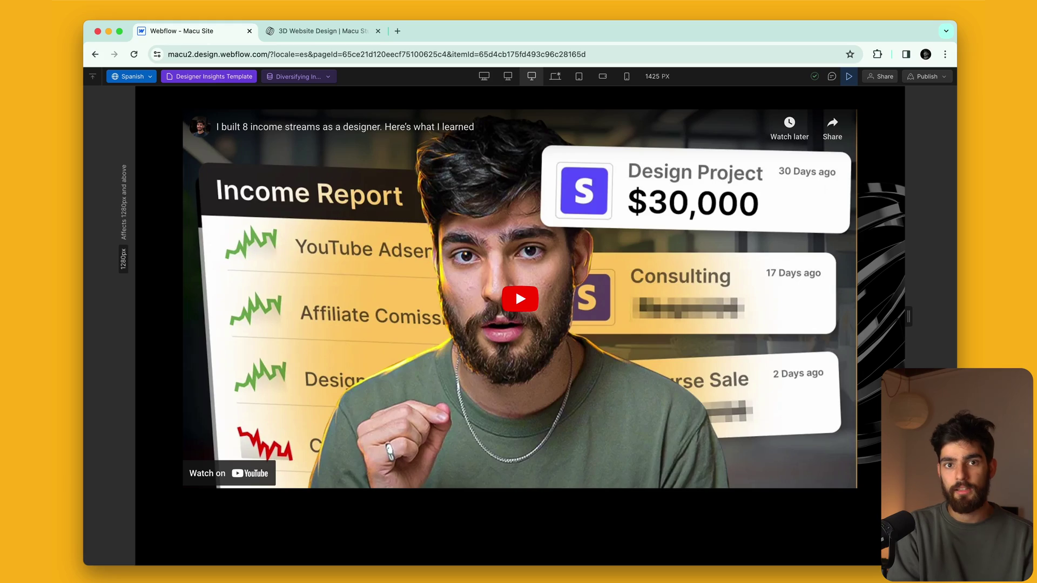
scroll(520, 326, down, 20)
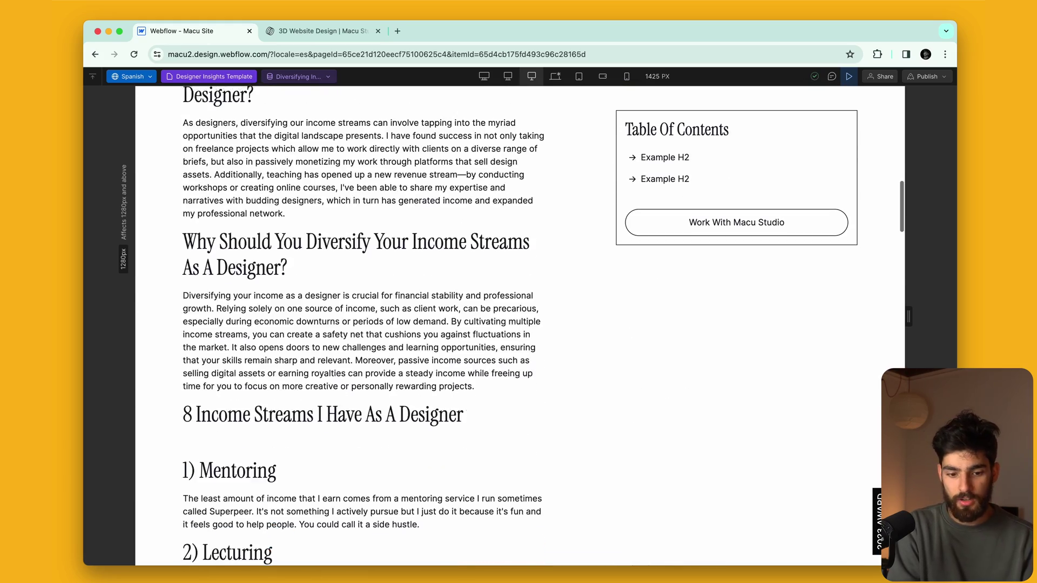
scroll(520, 326, down, 20)
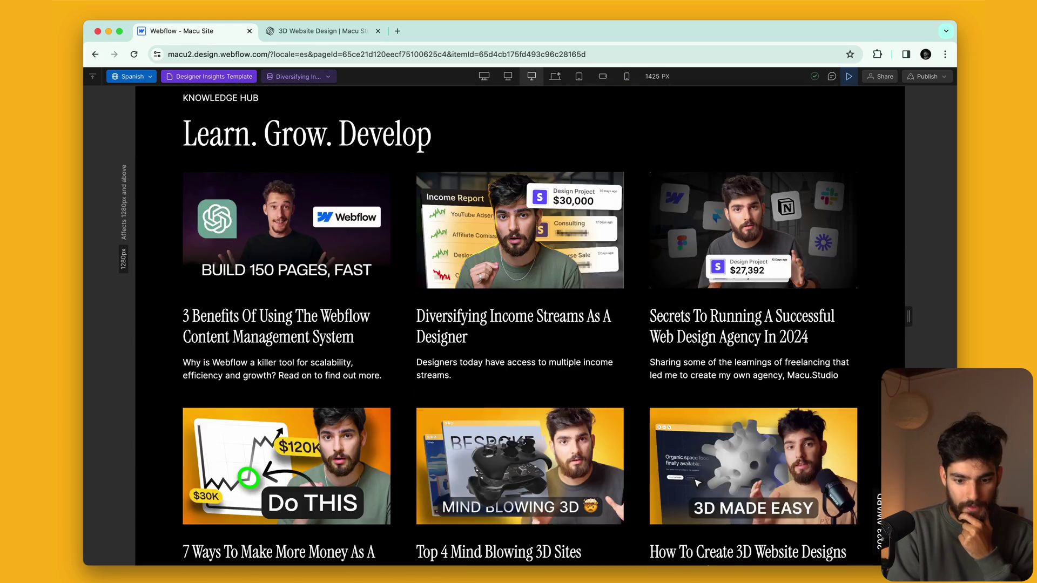
scroll(520, 326, down, 10)
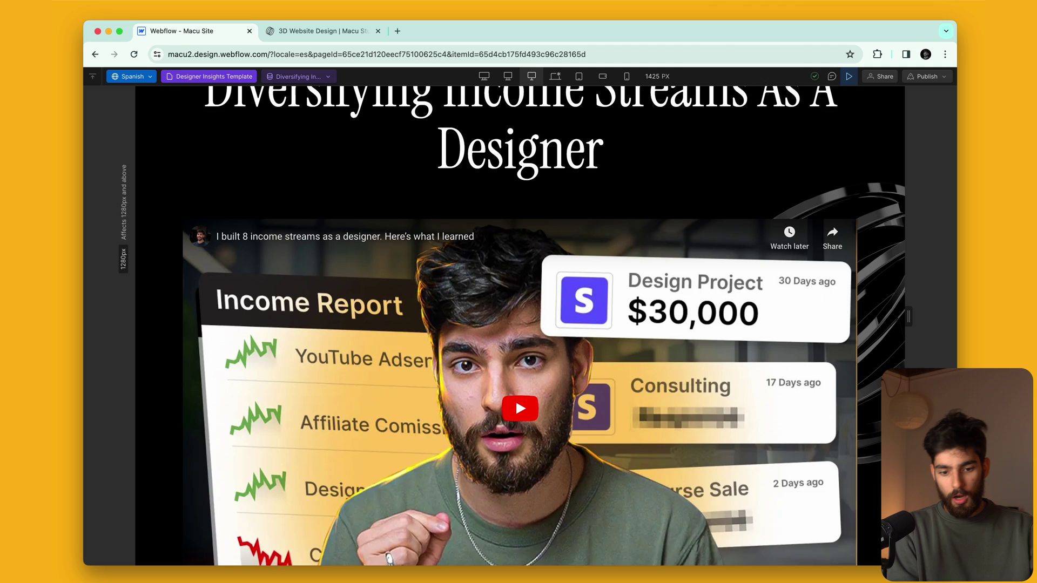
scroll(520, 326, up, 5)
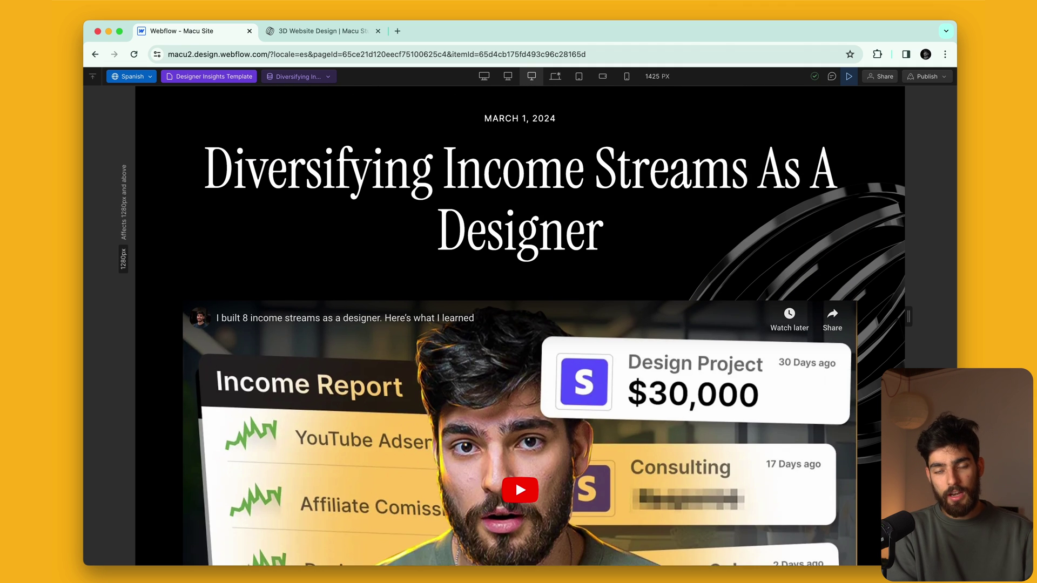
Set the article canvas to the 1279 px desktop width and leave preview mode
drag(909, 316, 943, 316)
scroll(907, 326, down, 12)
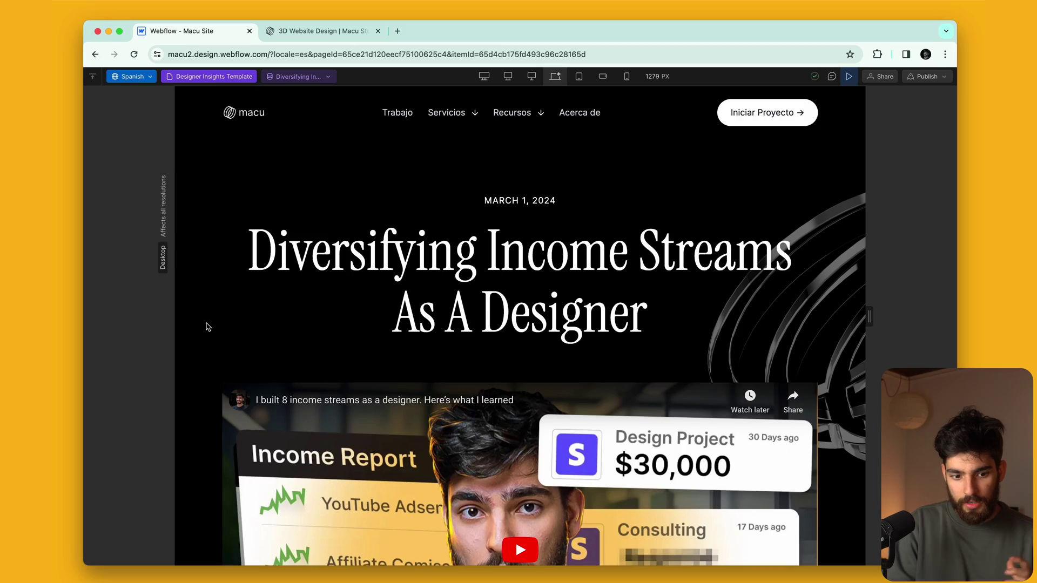
scroll(208, 324, down, 4)
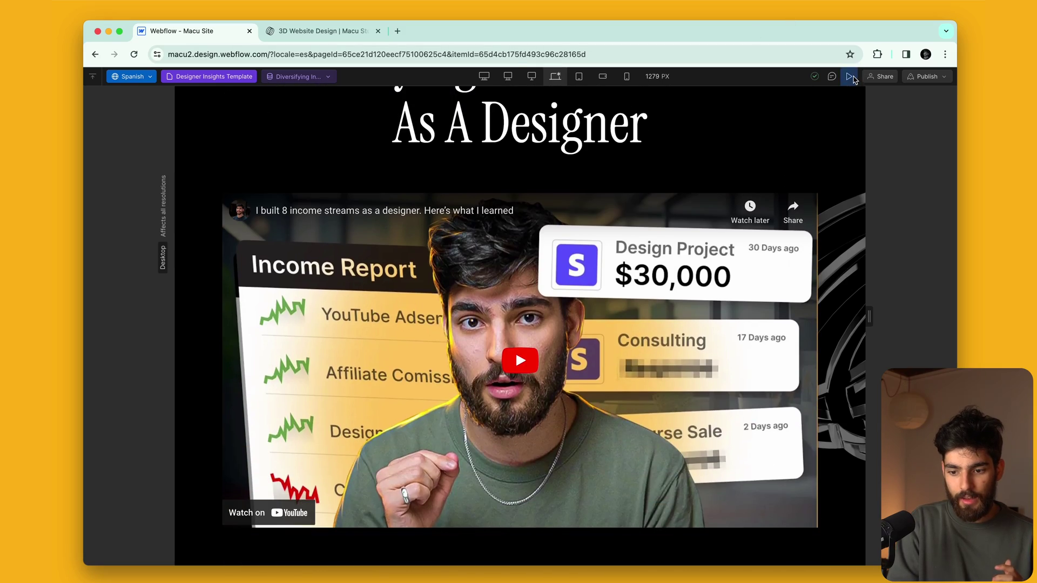
click(851, 77)
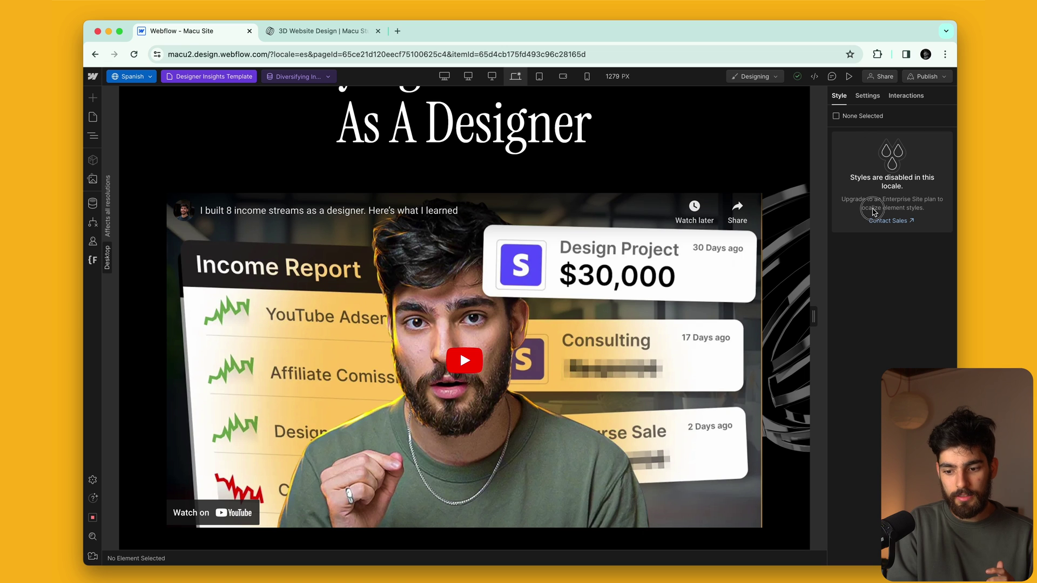